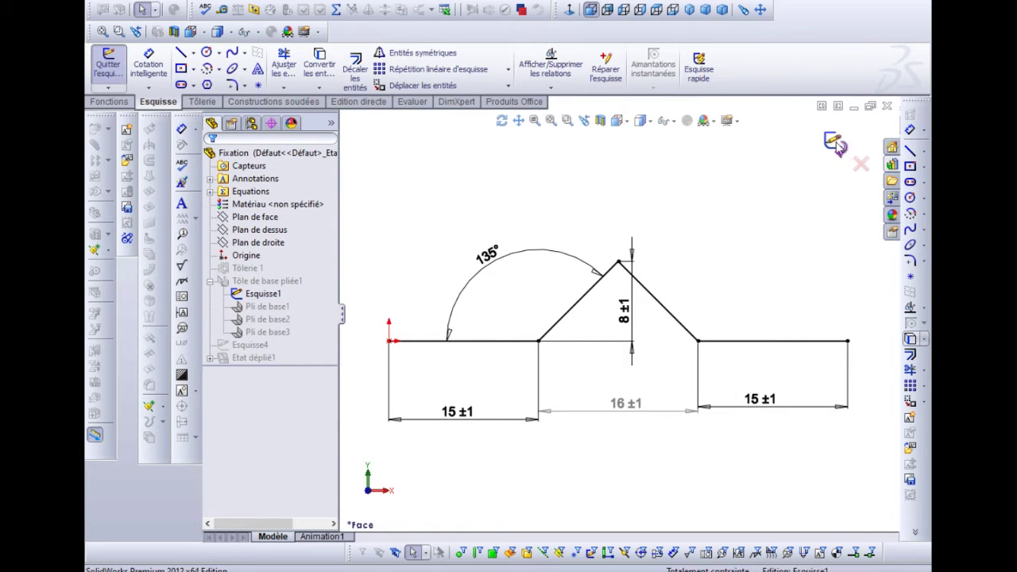
- Exit the profile sketch of the Fixation part and examine the folded sheet's bends, thickness and overall shape from several angles
left_click(836, 143)
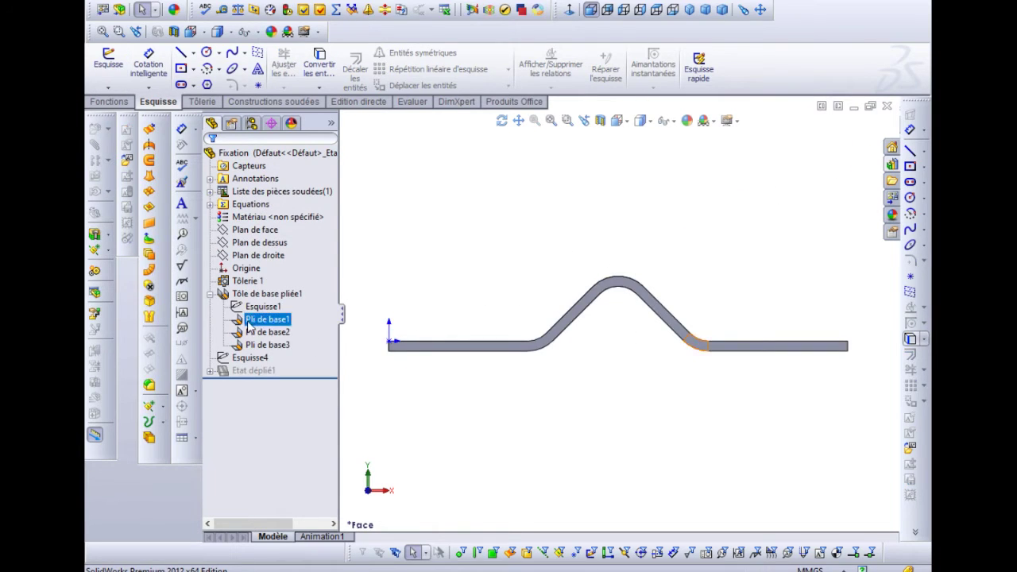
left_click(247, 282)
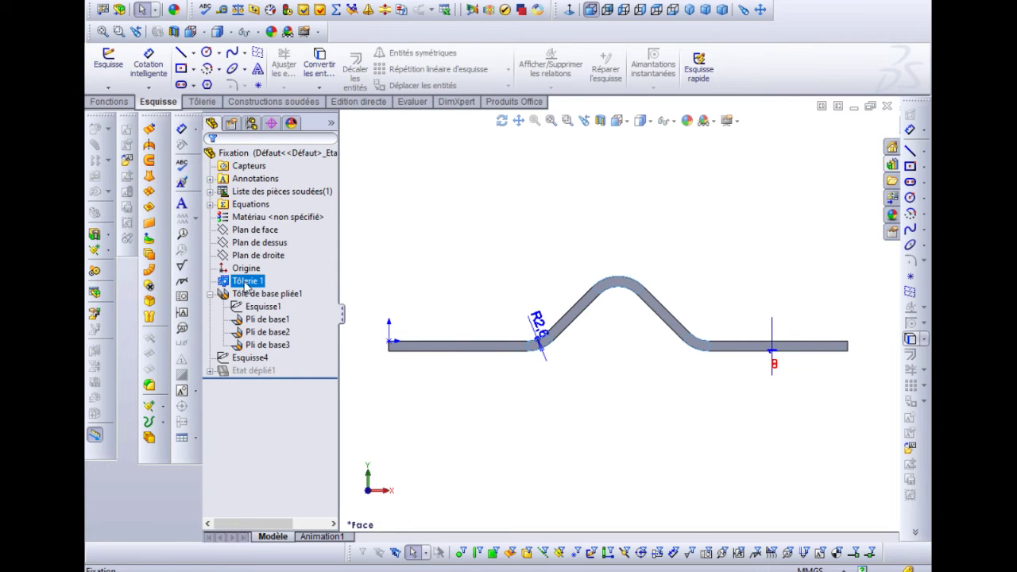
scroll(381, 256, "down", 3)
scroll(448, 302, "up", 5)
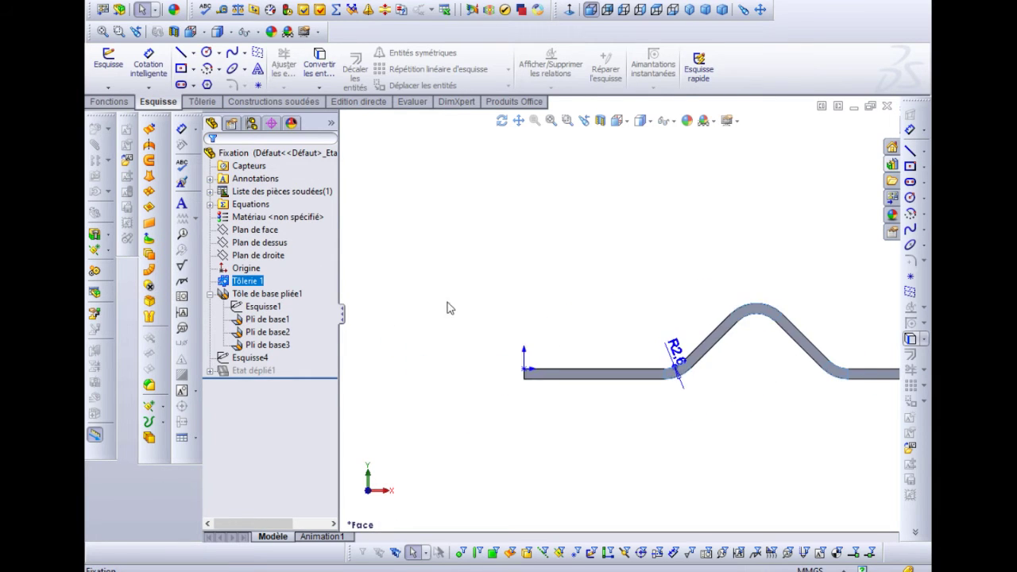
middle_click_drag(609, 372, 593, 409)
scroll(752, 416, "down", 5)
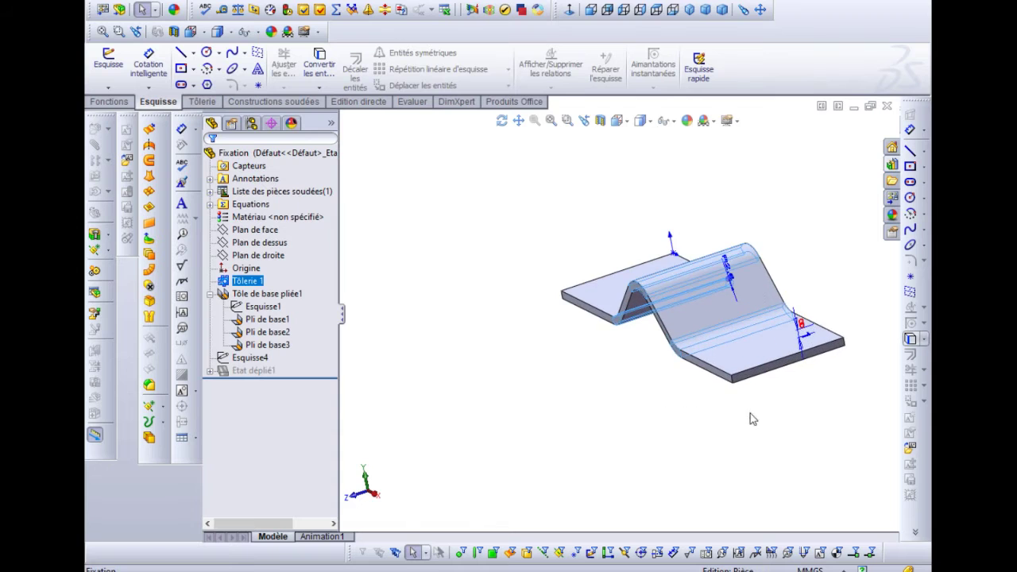
scroll(799, 318, "down", 2)
scroll(681, 253, "up", 8)
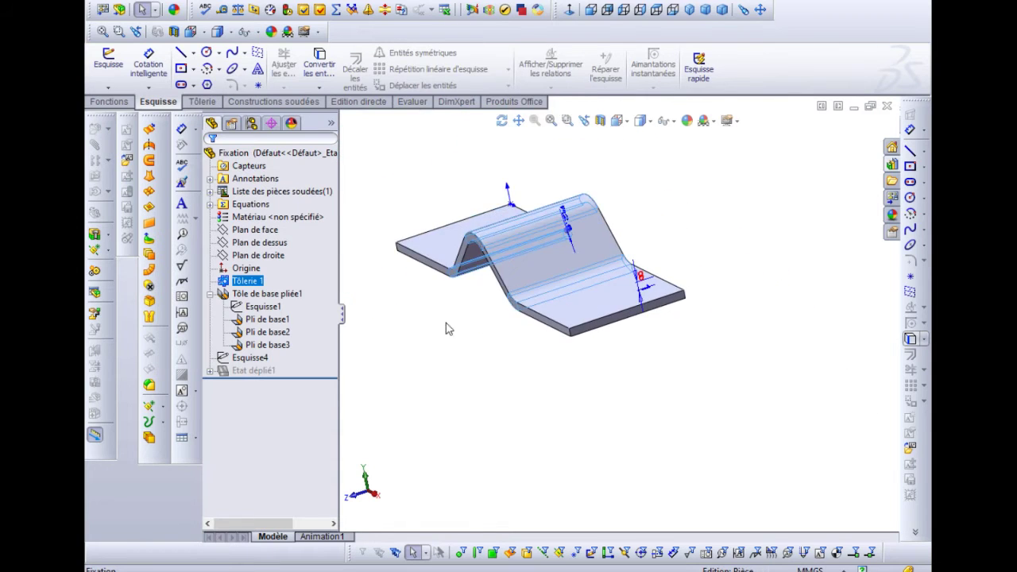
middle_click_drag(420, 356, 509, 326)
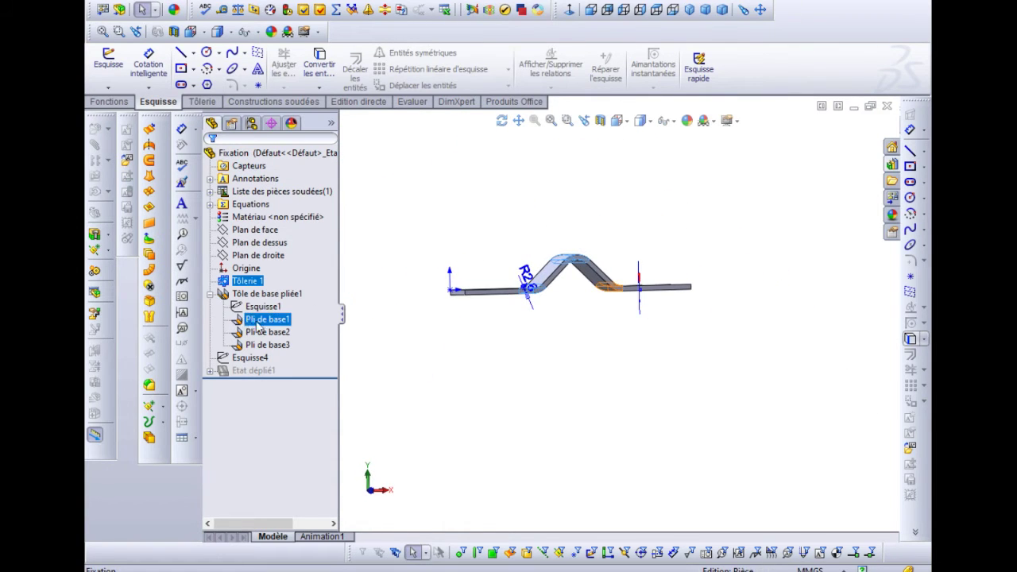
scroll(635, 223, "up", 1)
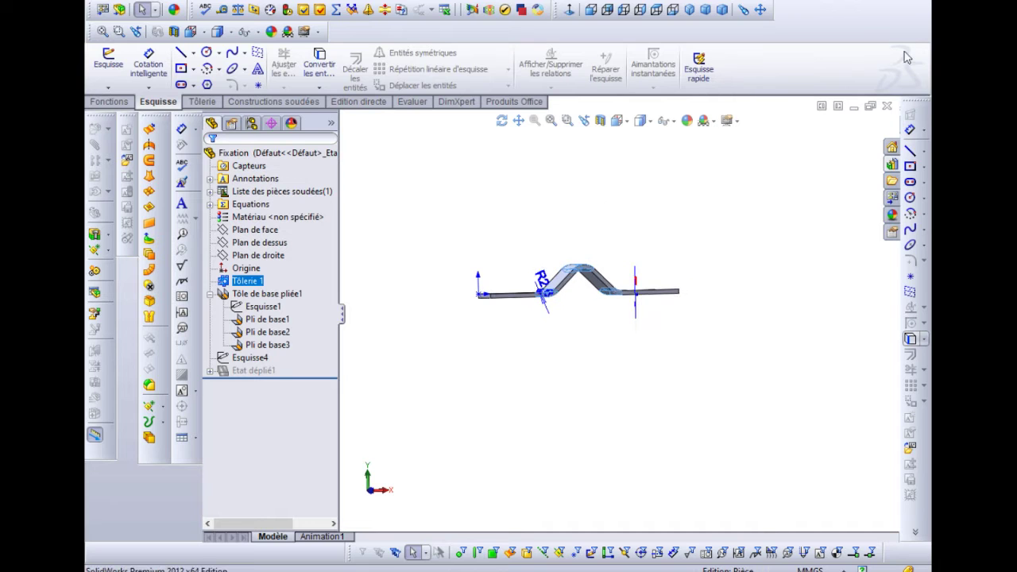
left_click(892, 0)
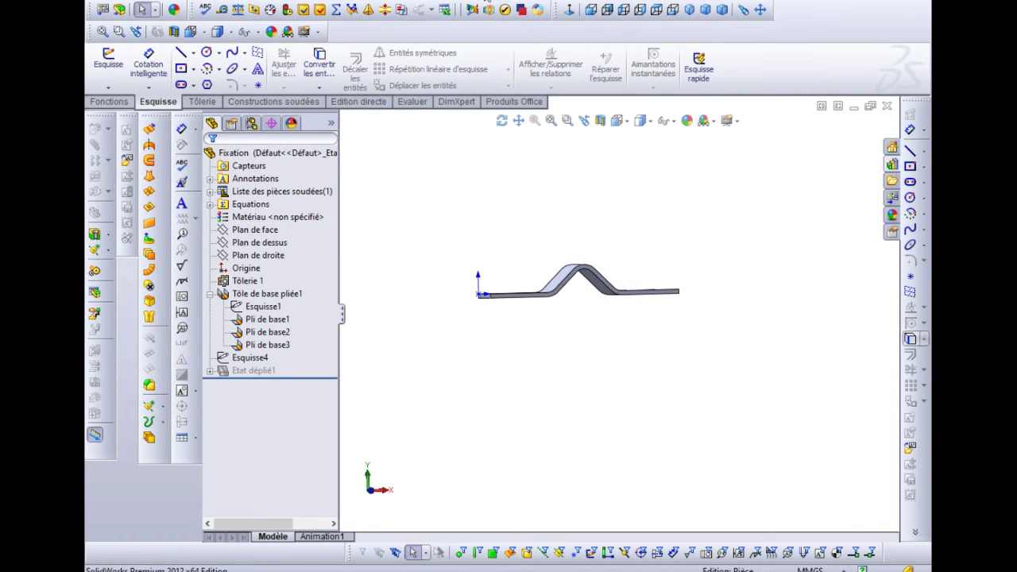
- Create a new document from the Pièce template and start a sketch on the Plan frontal
key("ctrl+n")
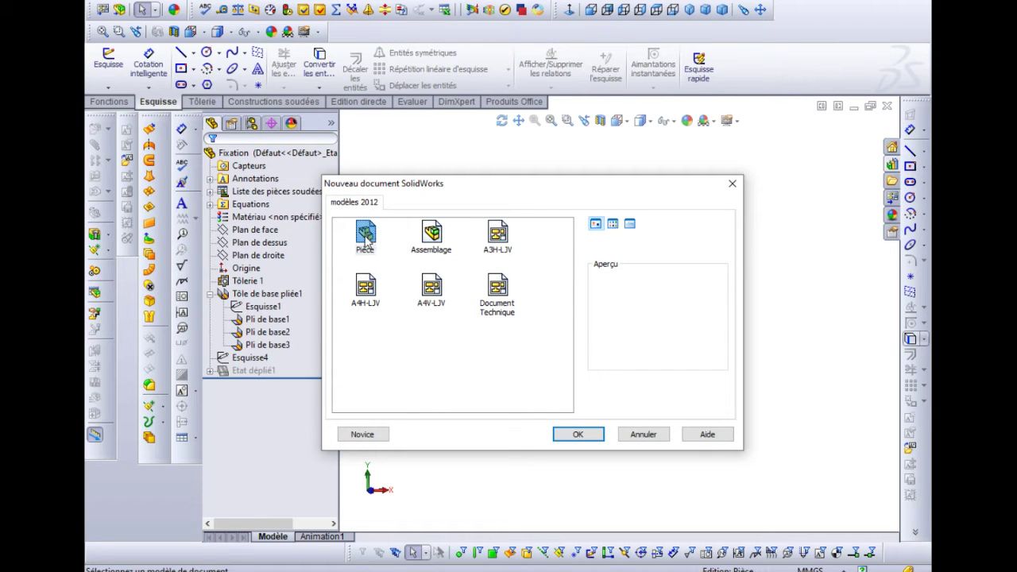
left_click(566, 434)
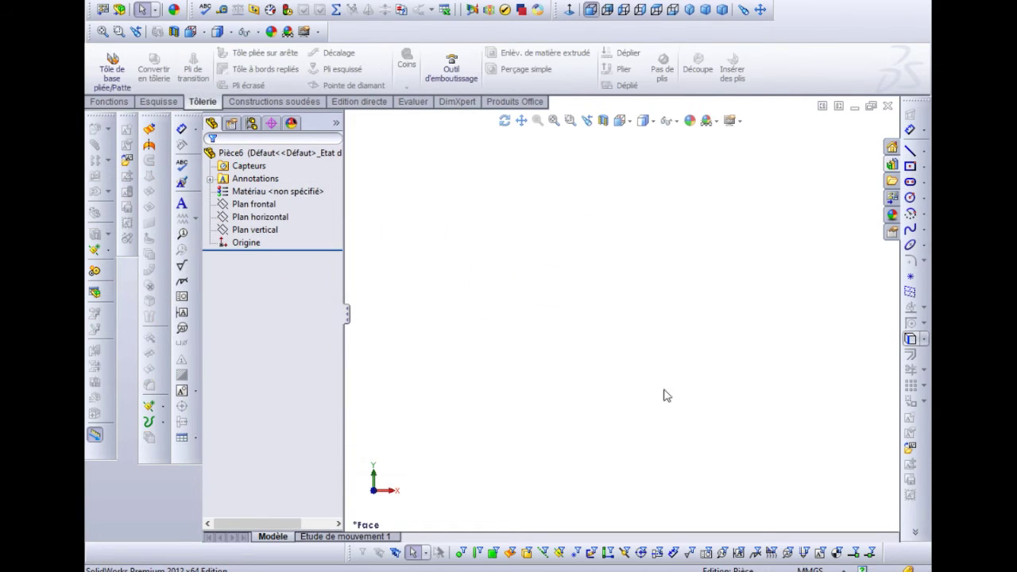
left_click(279, 195)
left_click(251, 205)
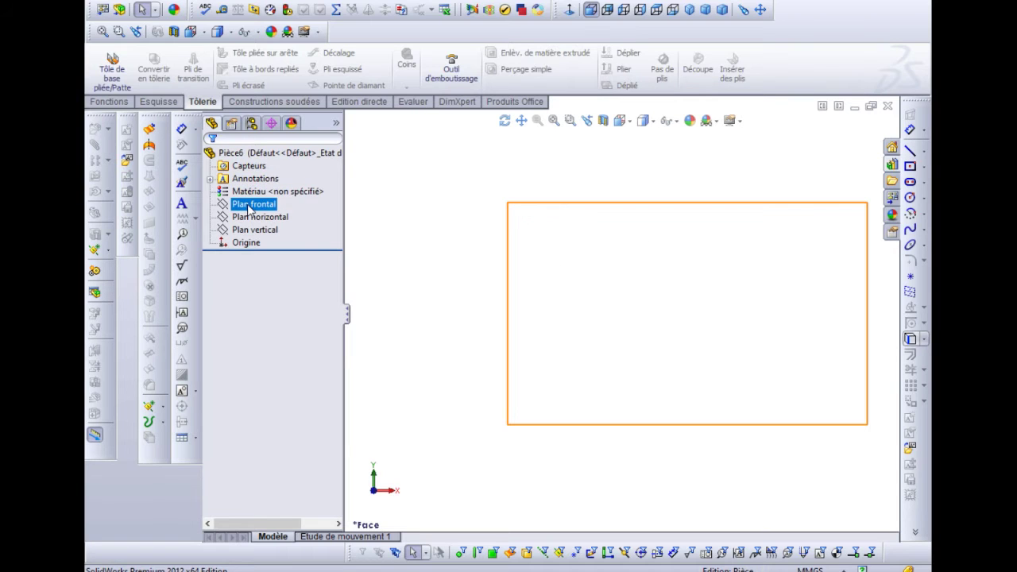
right_click(251, 208)
left_click(258, 184)
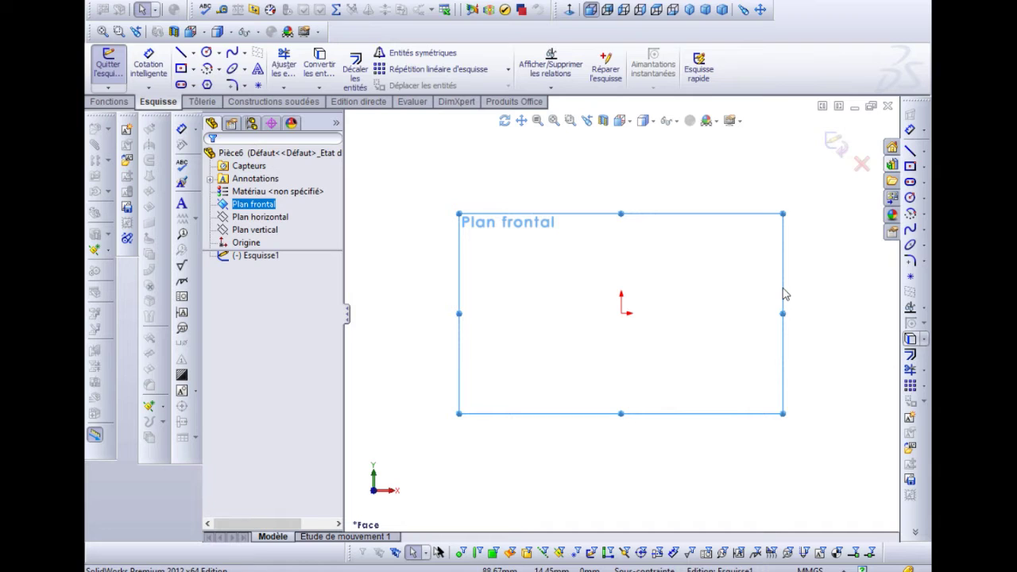
- Draw a vertical construction line about 71 mm long upward from the origin
left_click(924, 155)
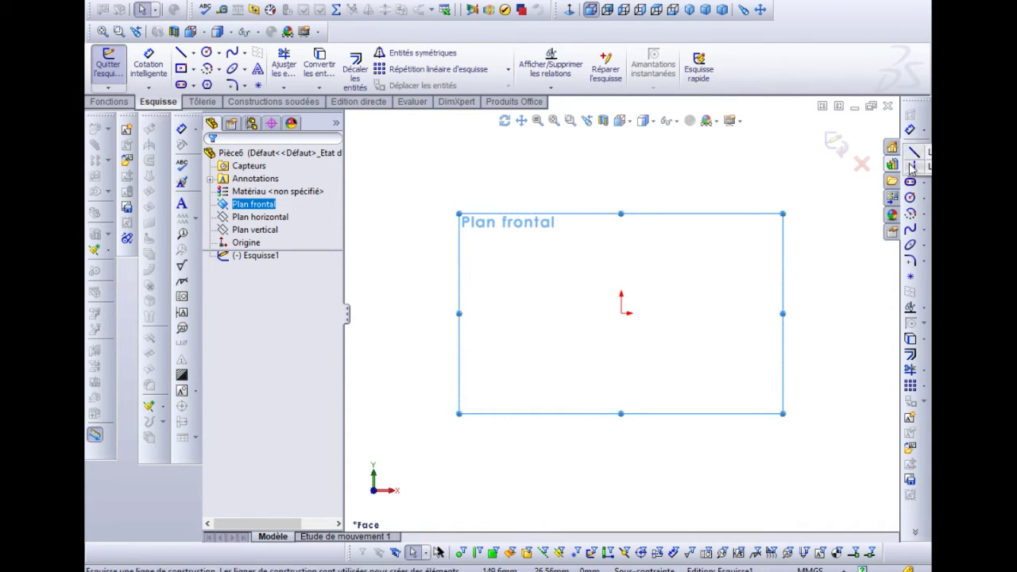
left_click(912, 169)
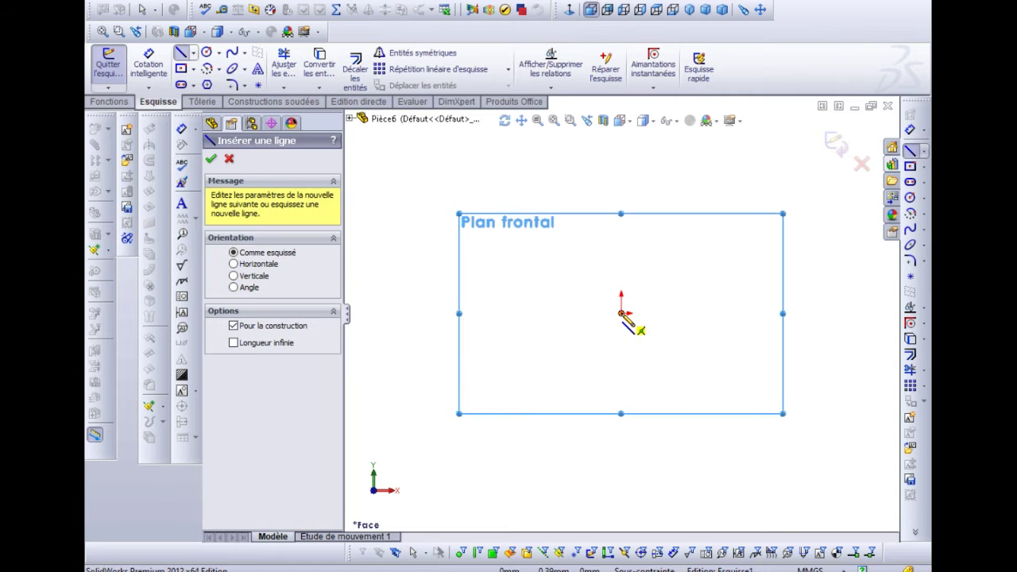
left_click(621, 313)
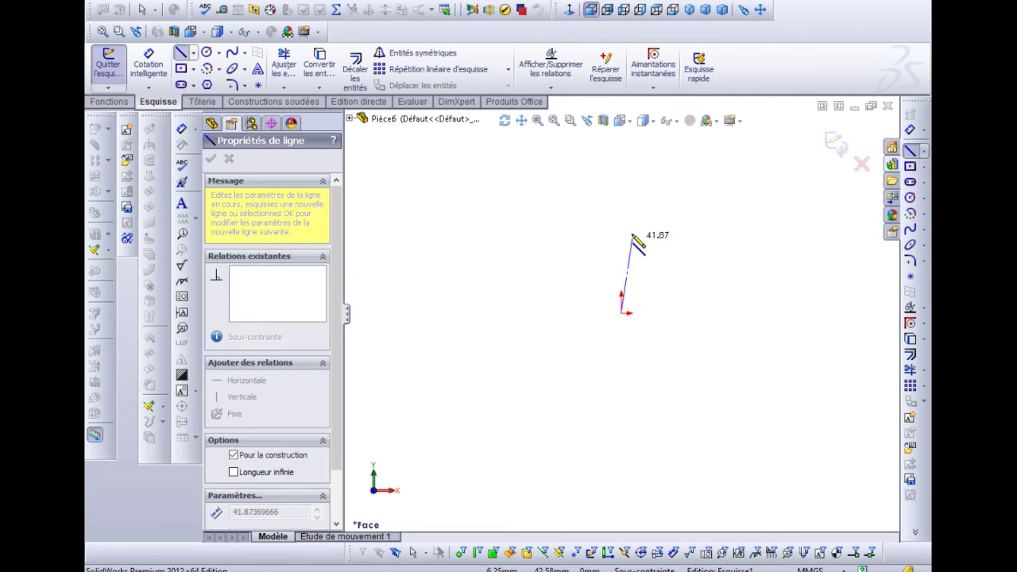
left_click(621, 183)
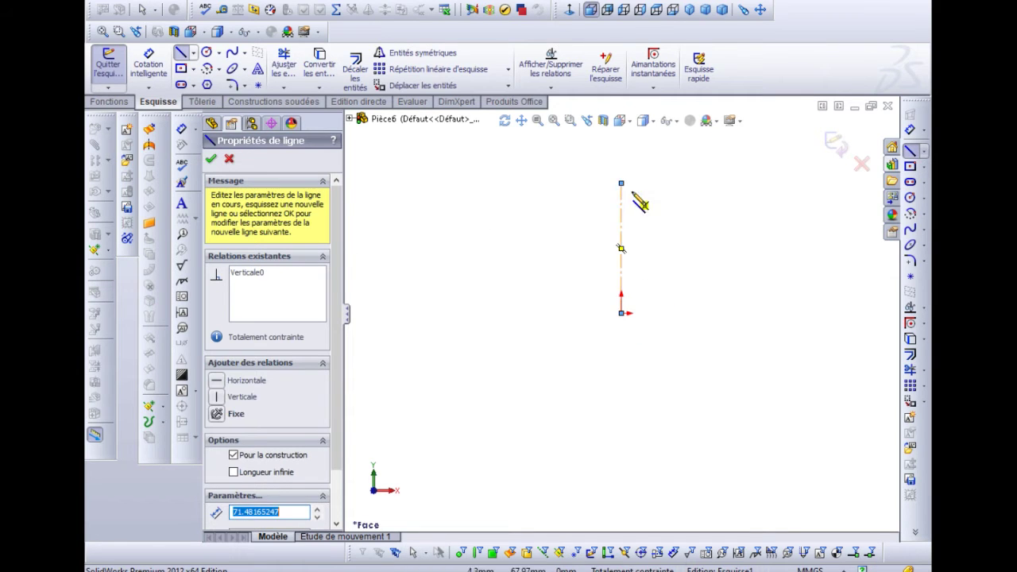
- Sketch a sloping line from the centerline, about 44 mm above the origin, down to about 33 mm right of the origin at its level
left_click(912, 152)
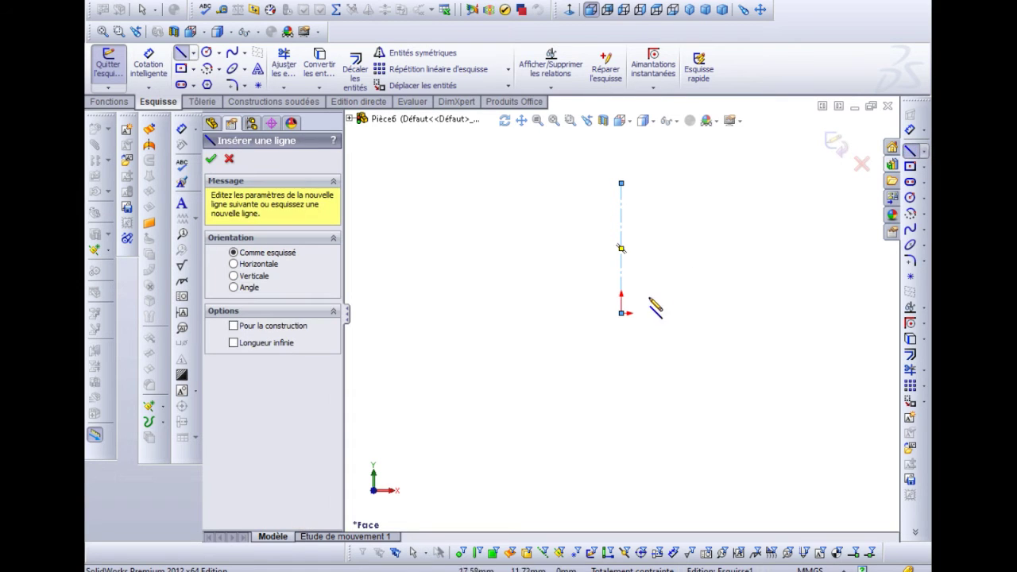
left_click(621, 236)
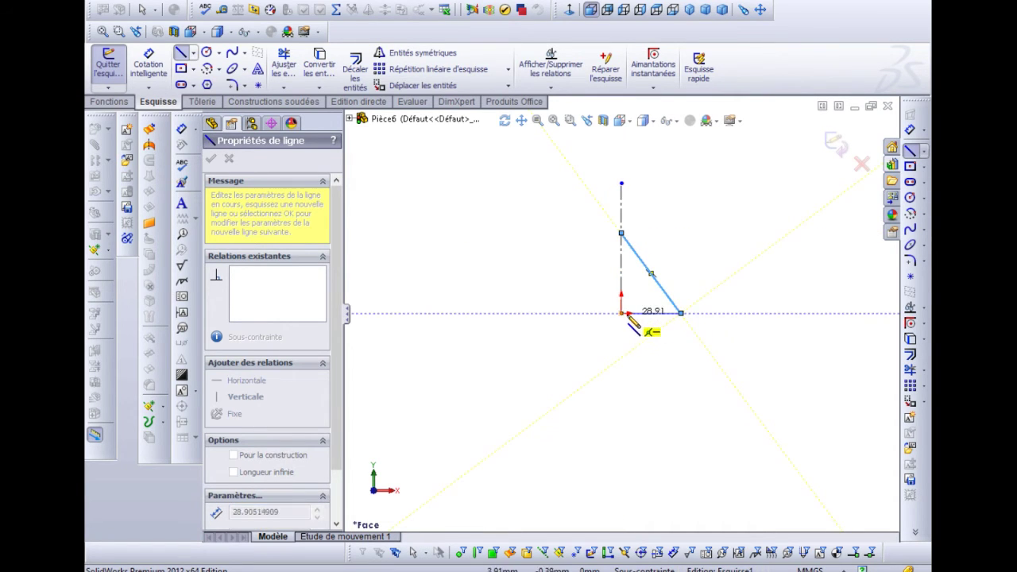
left_click(681, 313)
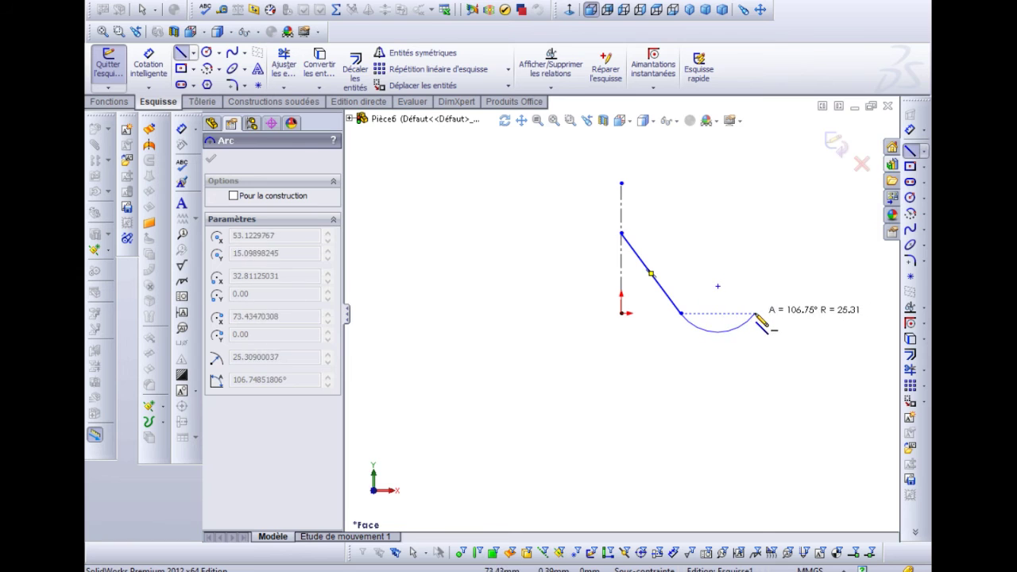
key("Escape")
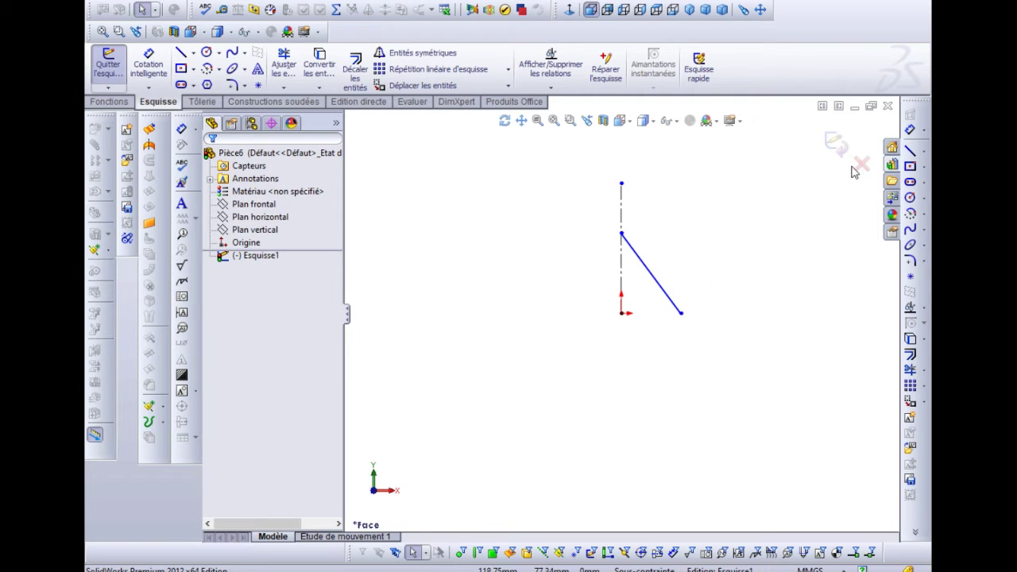
- Add a horizontal line about 57 mm long extending outward from the lower end of the sloping line
left_click(911, 151)
left_click(681, 313)
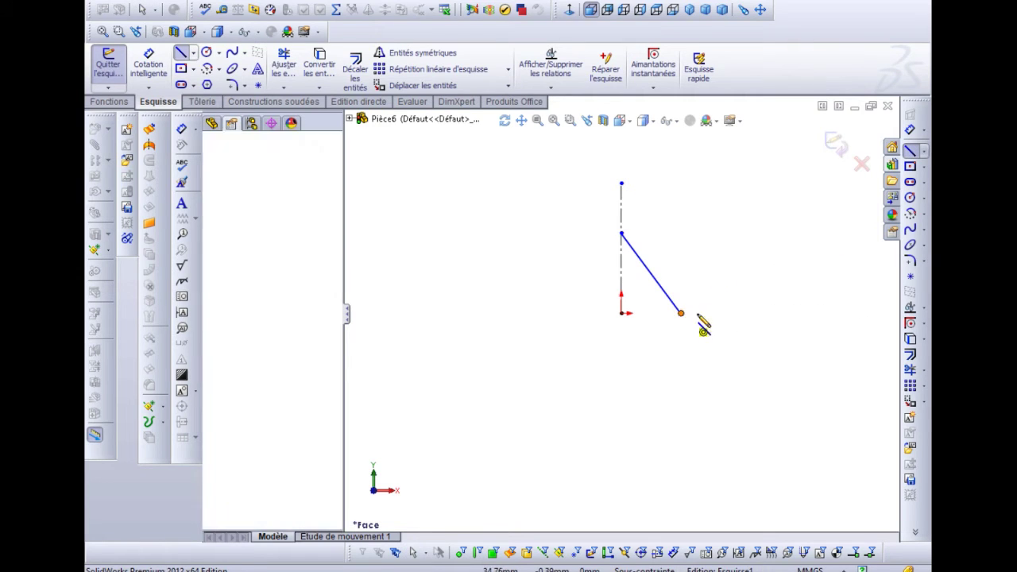
left_click(786, 313)
key("Escape")
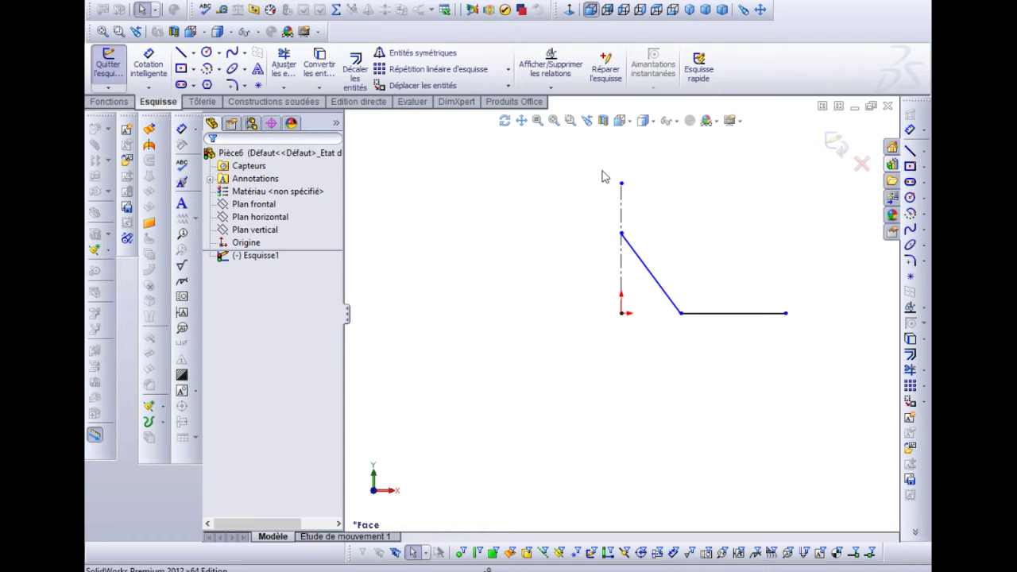
mouse_move(560, 165)
left_mouse_down()
mouse_move(756, 347)
mouse_move(825, 369)
left_mouse_up()
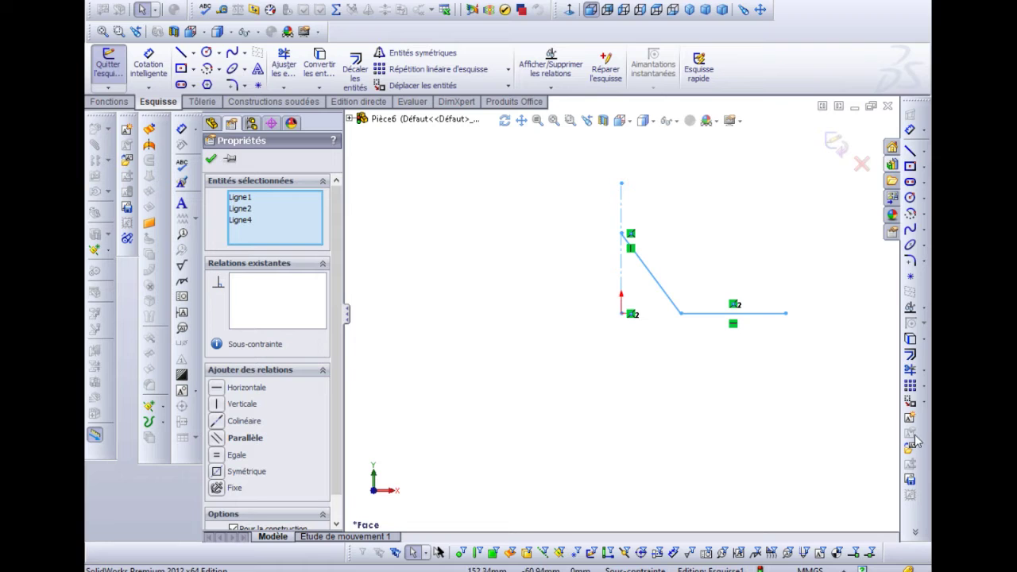
right_click(912, 510)
left_click(787, 436)
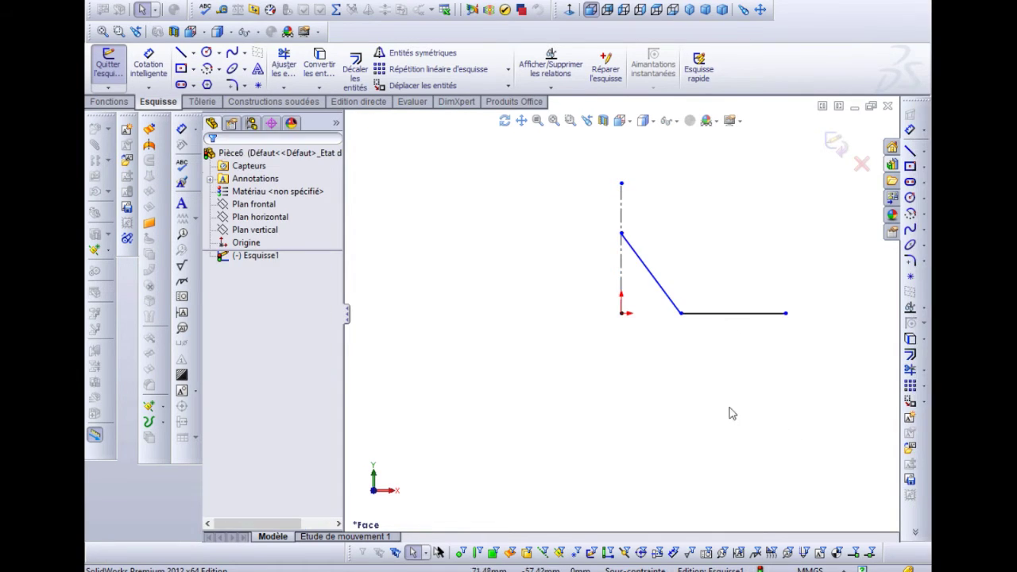
- Mirror the sloping and horizontal lines about the vertical construction line
mouse_move(574, 150)
left_mouse_down()
mouse_move(790, 365)
mouse_move(821, 382)
left_mouse_up()
left_click(407, 54)
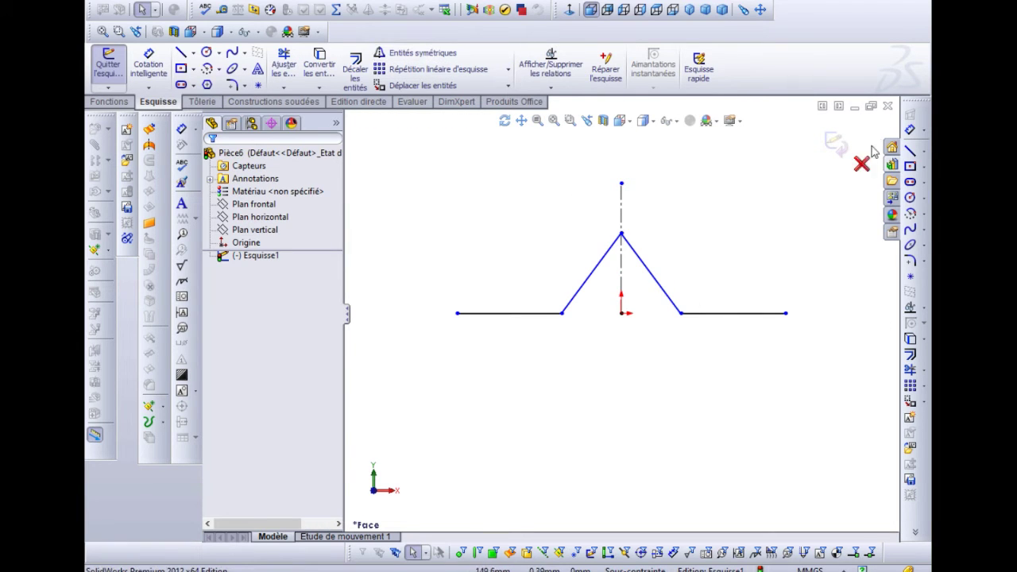
- Dimension the left horizontal line of the profile to 15 mm
left_click(911, 130)
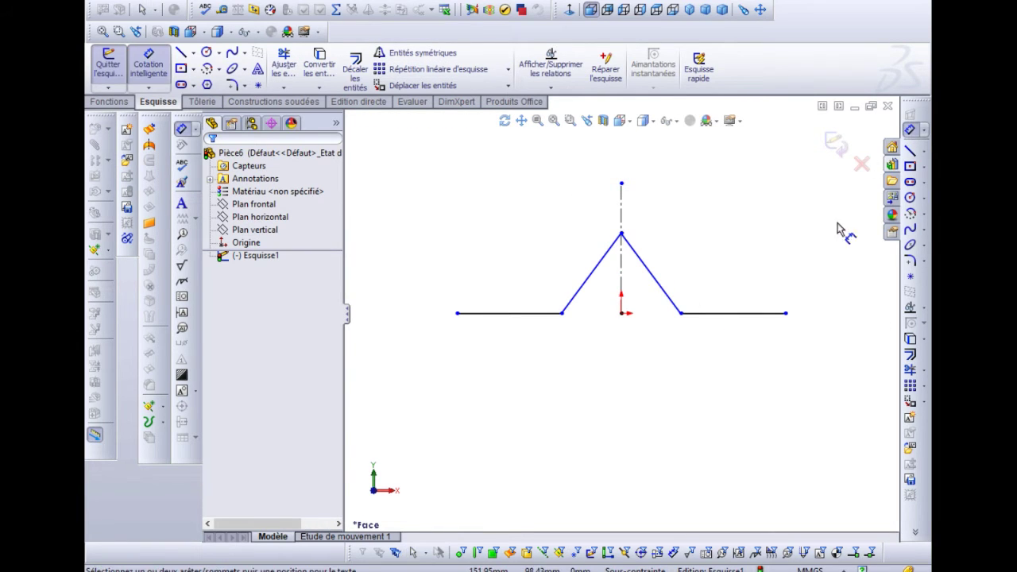
left_click(513, 314)
left_click(525, 368)
type("15")
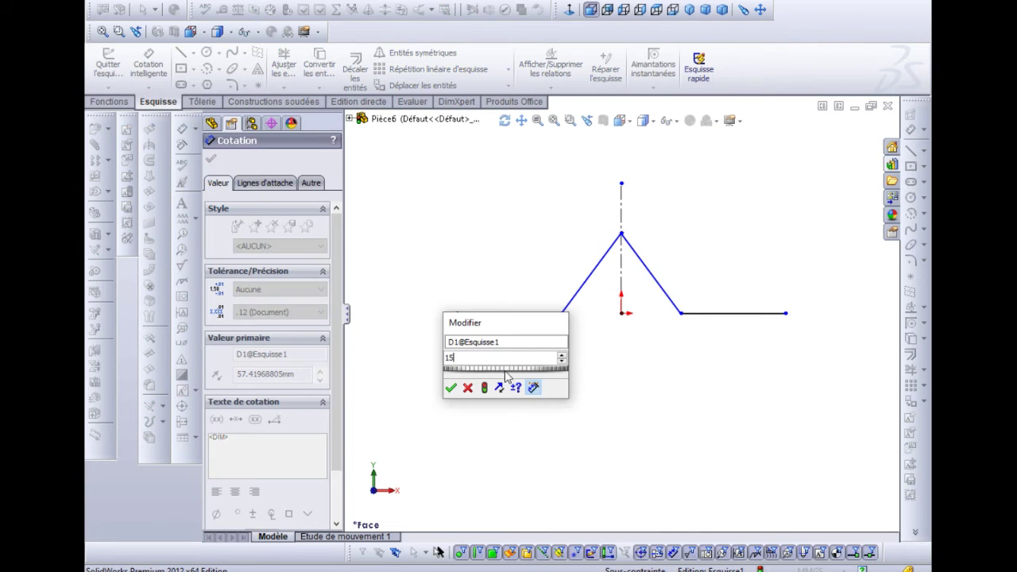
left_click(451, 387)
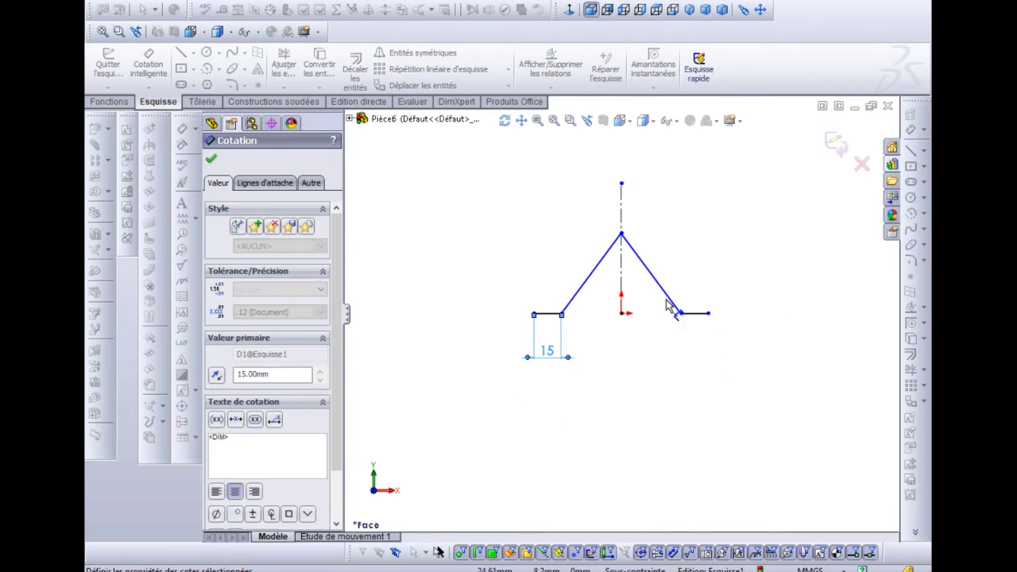
- Dimension the height of the profile's peak above the left horizontal line to 8 mm
left_click(622, 235)
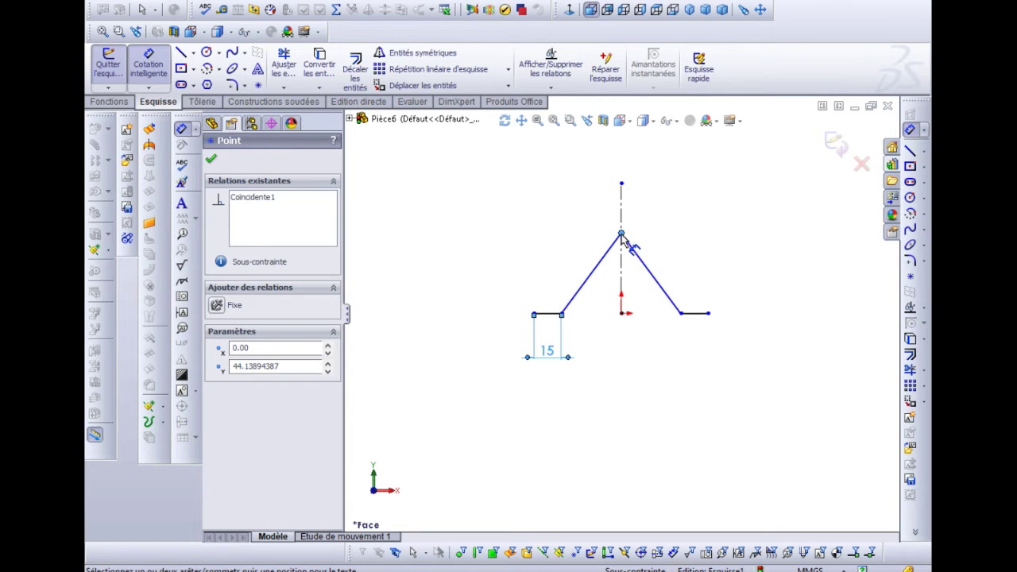
left_click(561, 314)
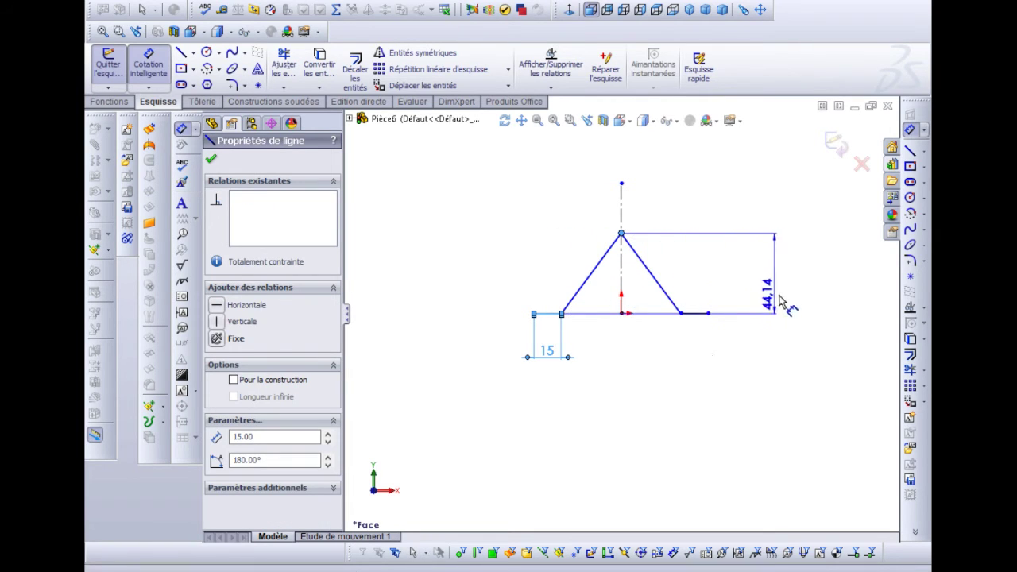
left_click(782, 299)
type("4")
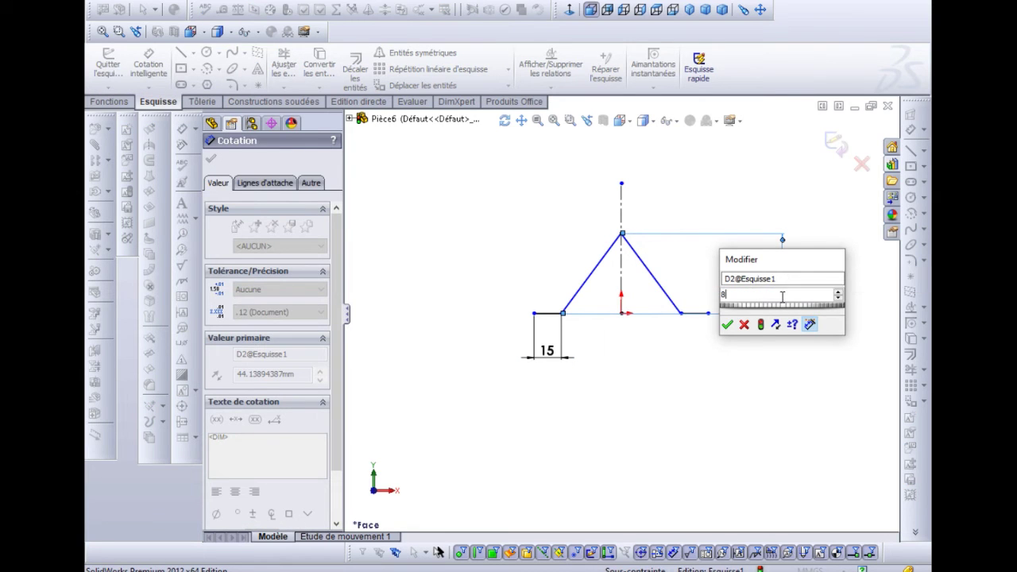
key("Return")
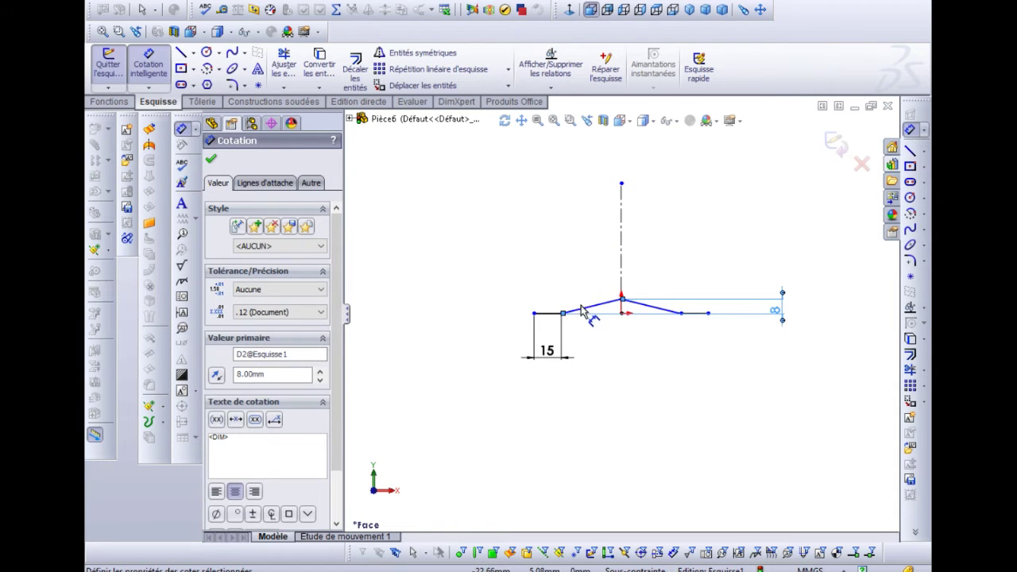
- Dimension the angle between the profile's left horizontal line and the adjoining sloping line to 135° and close the sketch
scroll(595, 307, "down", 5)
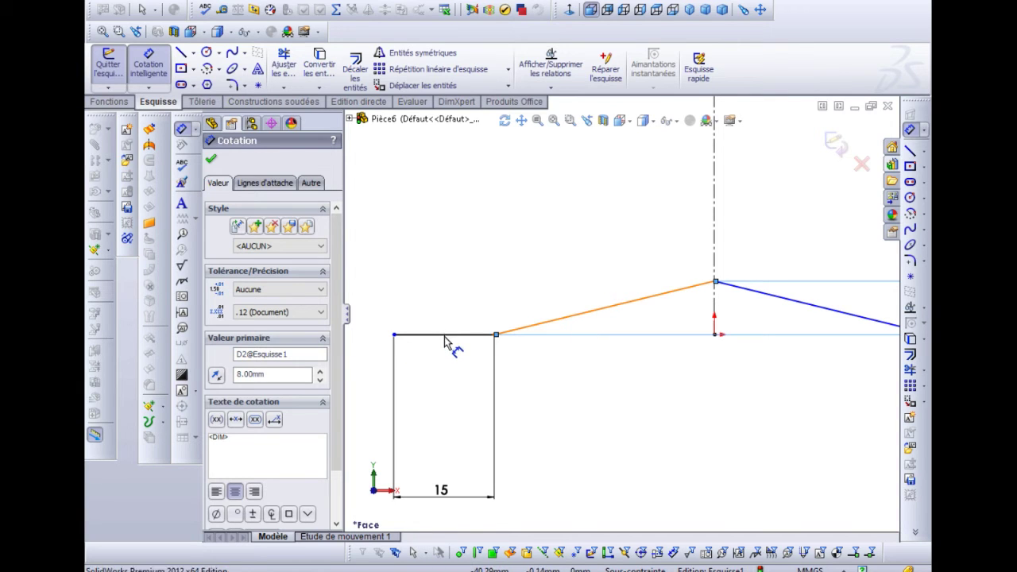
left_click(444, 336)
left_click(592, 311)
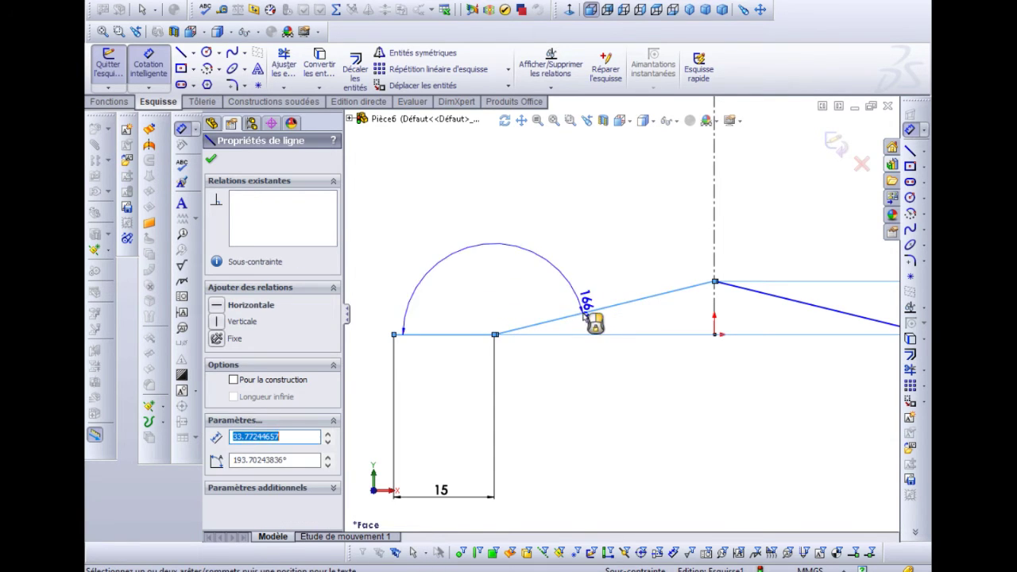
left_click(483, 261)
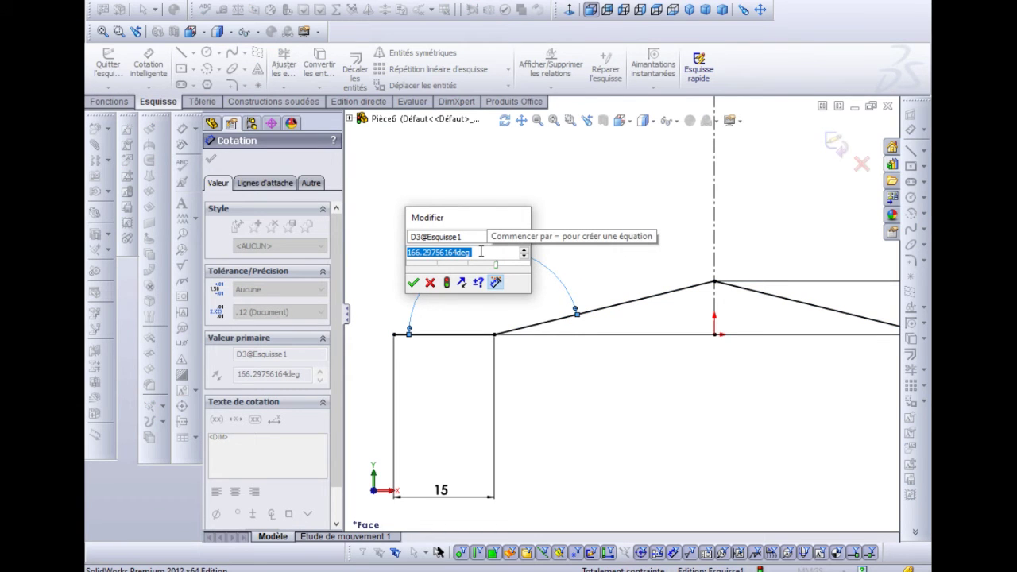
type("135")
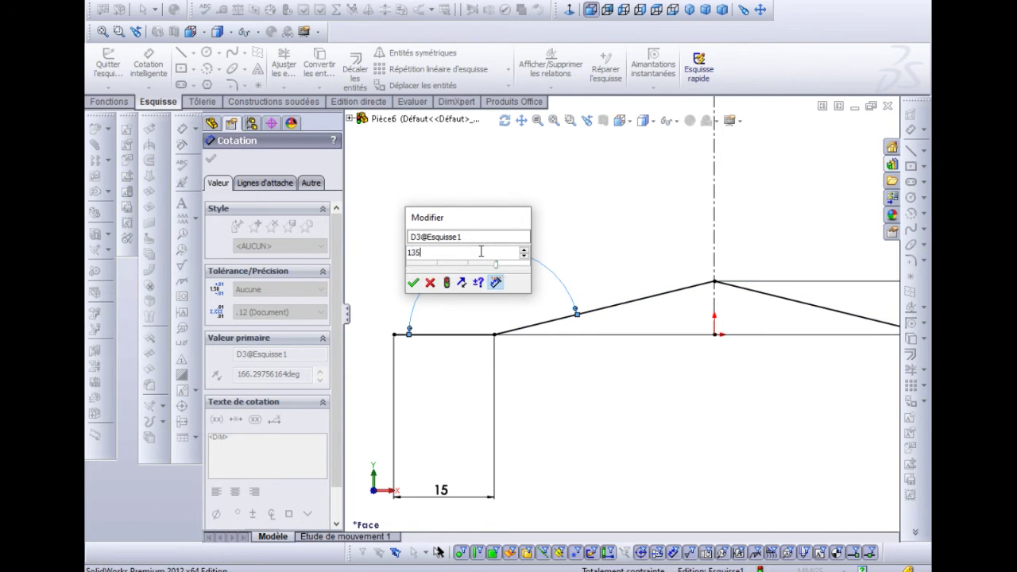
key("Return")
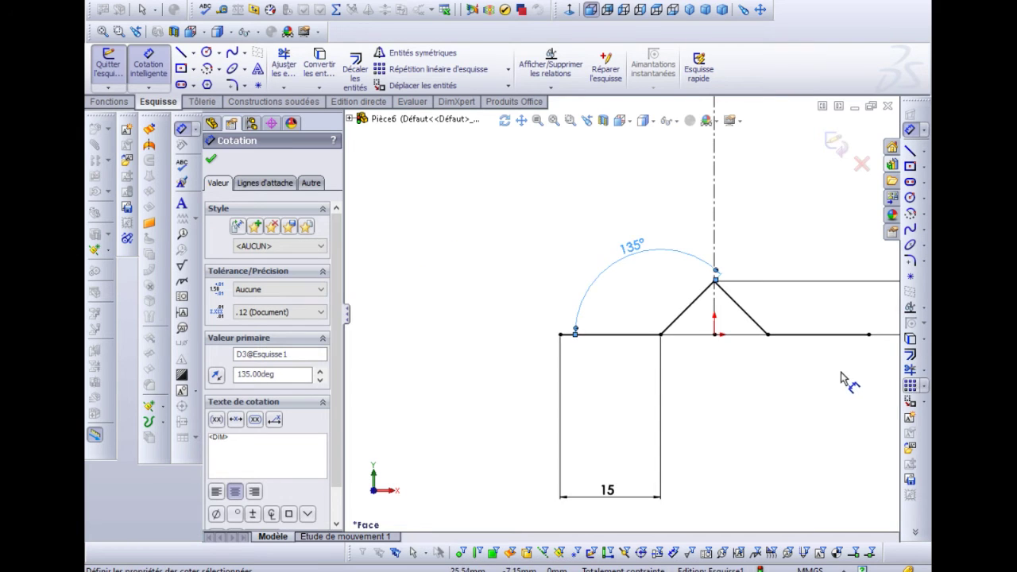
scroll(842, 379, "up", 4)
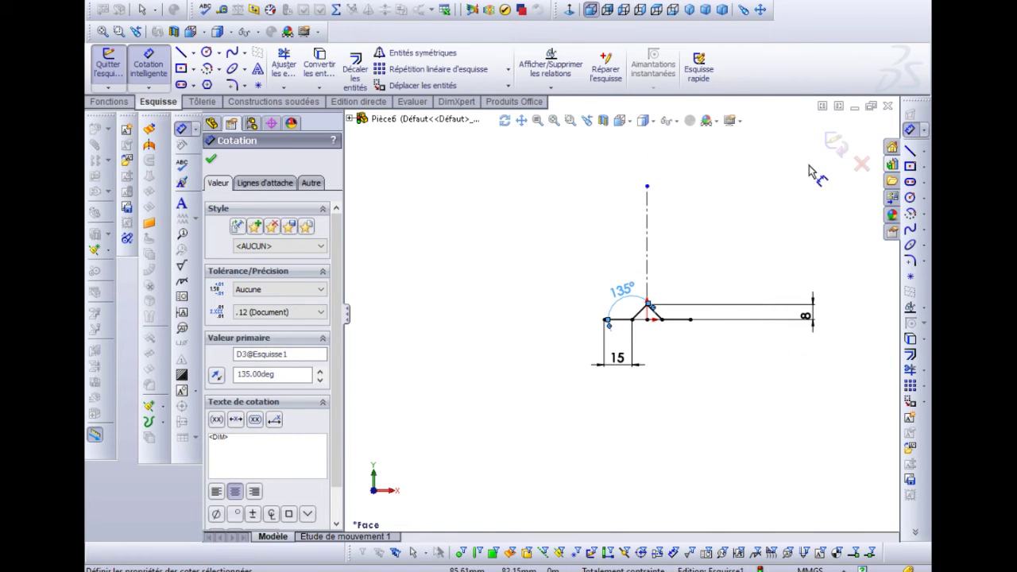
left_click(836, 146)
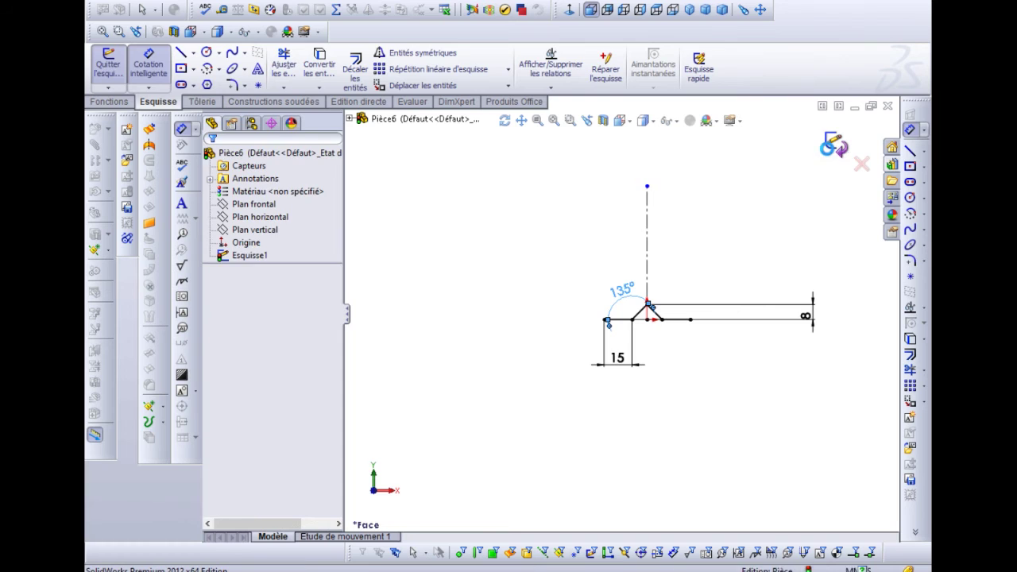
- Switch to the reference part Fixation.SLDPRT and examine its folded shape, base sketch and first base bend
left_click(419, 6)
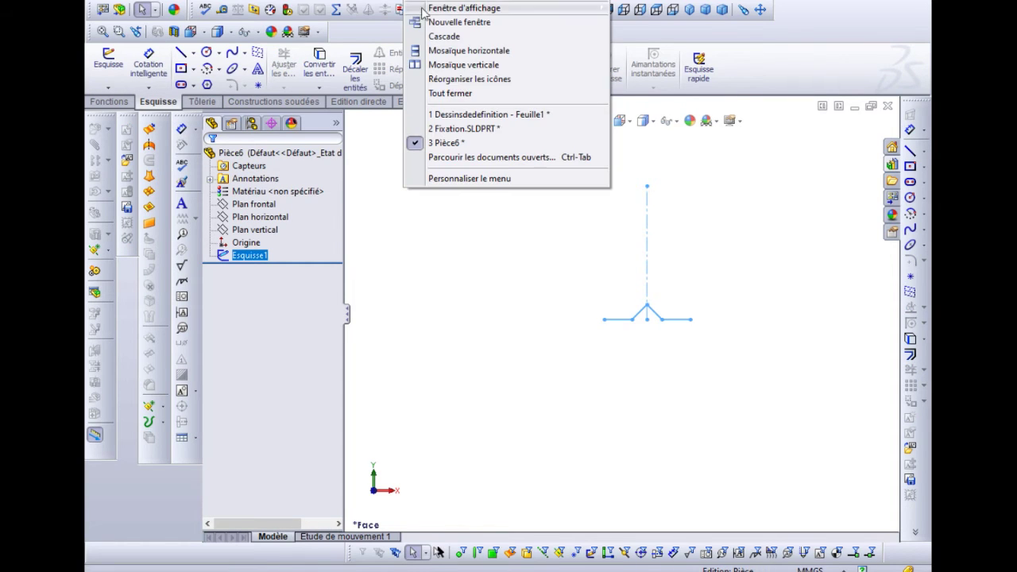
left_click(449, 130)
scroll(552, 322, "down", 3)
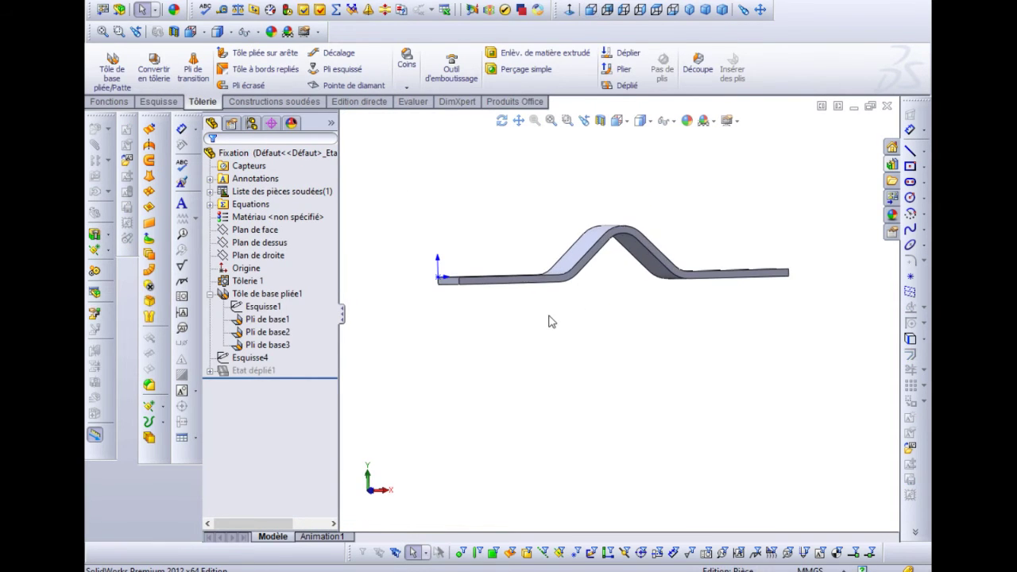
middle_click_drag(545, 298, 566, 309)
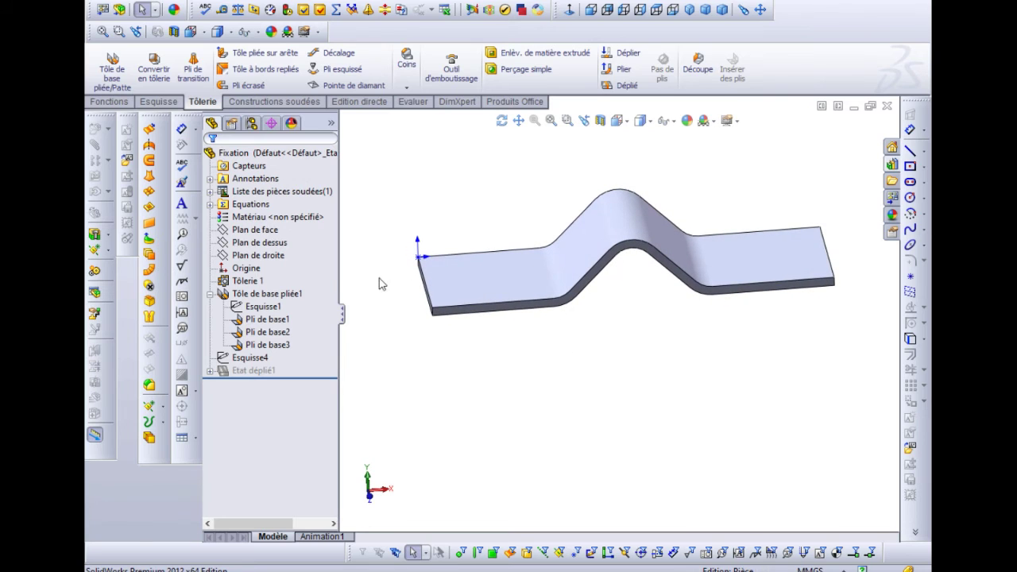
left_click(253, 307)
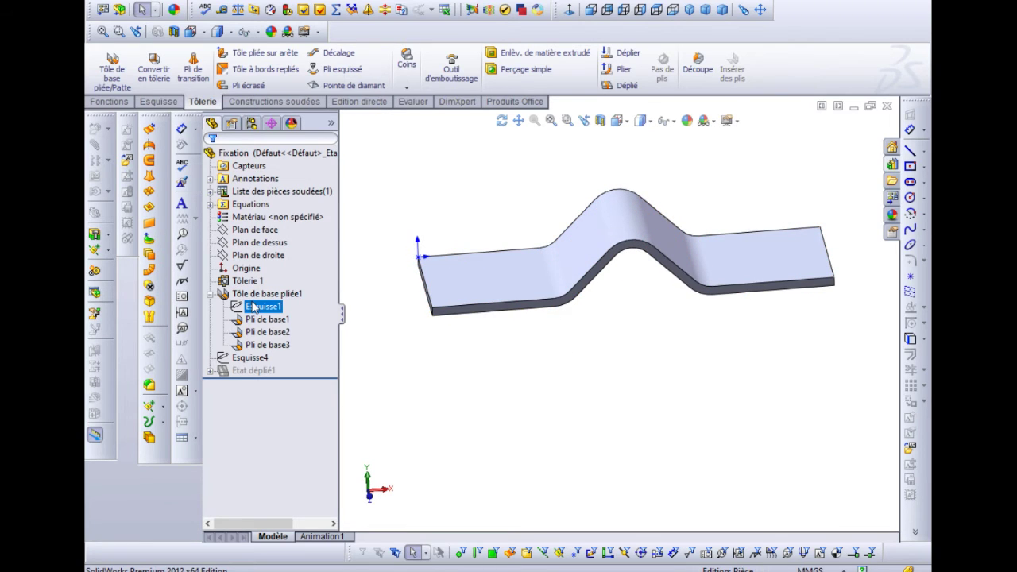
right_click(252, 307)
left_click(504, 408)
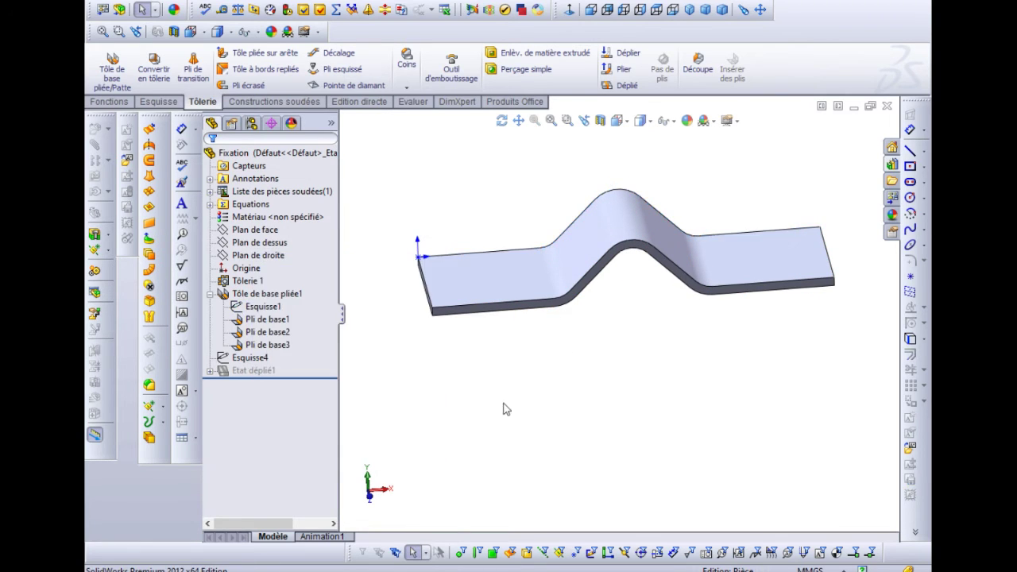
left_click(259, 322)
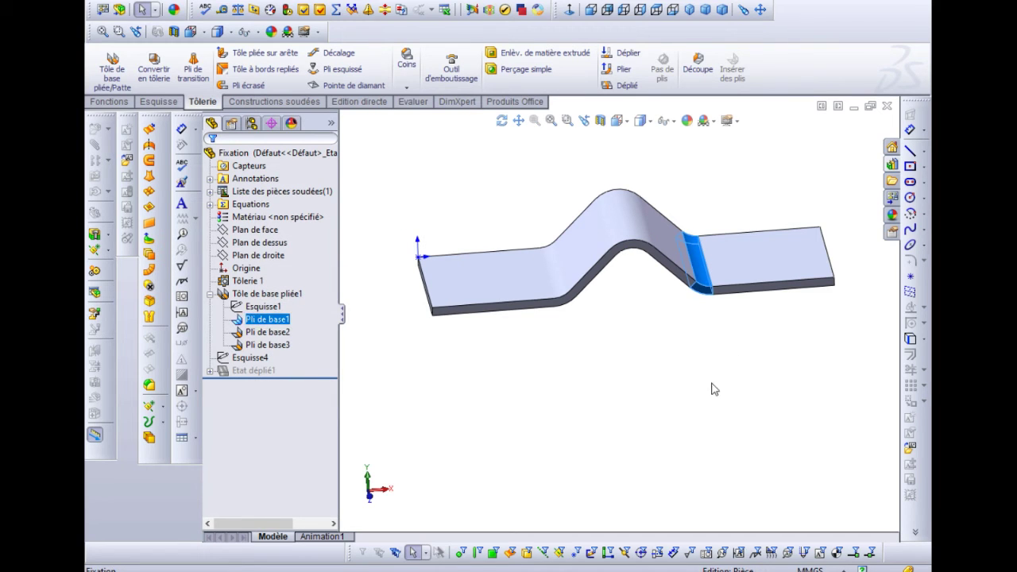
middle_click_drag(713, 389, 716, 322)
- Check the depth, thickness and bend radius in the reference part's base flange definition, cancel it and return to Pièce6
left_click(231, 294)
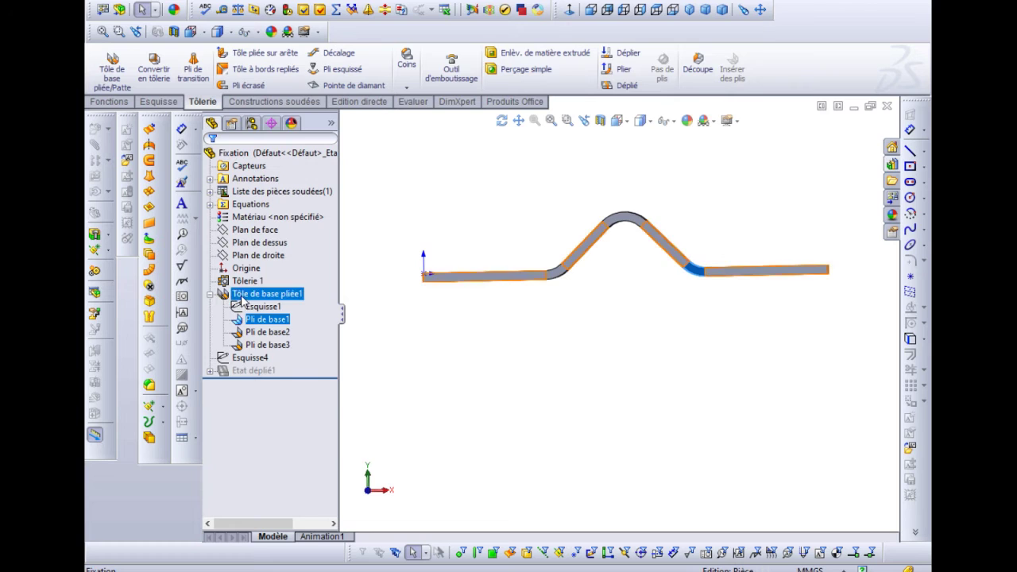
right_click(240, 294)
left_click(254, 256)
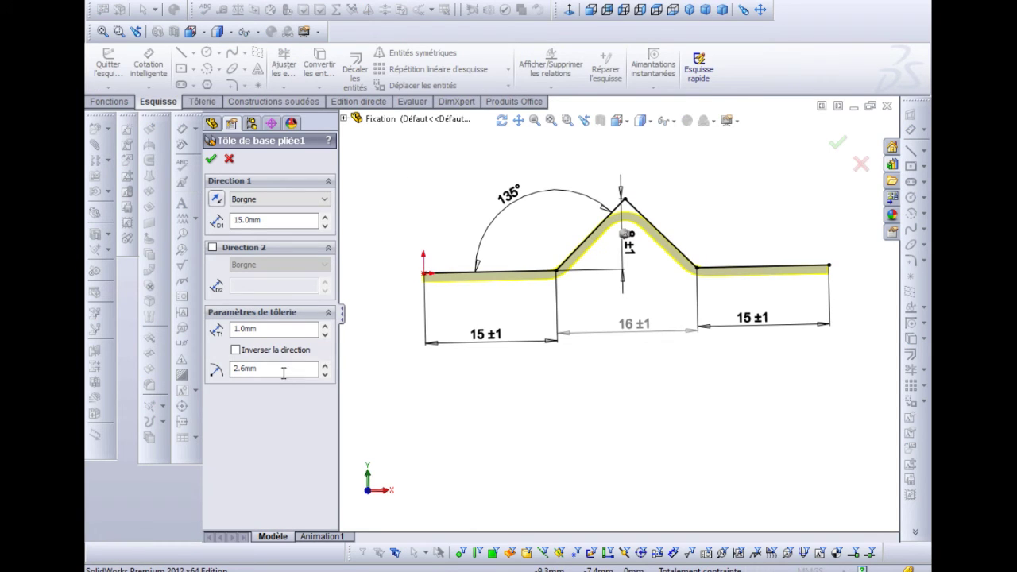
left_click(229, 159)
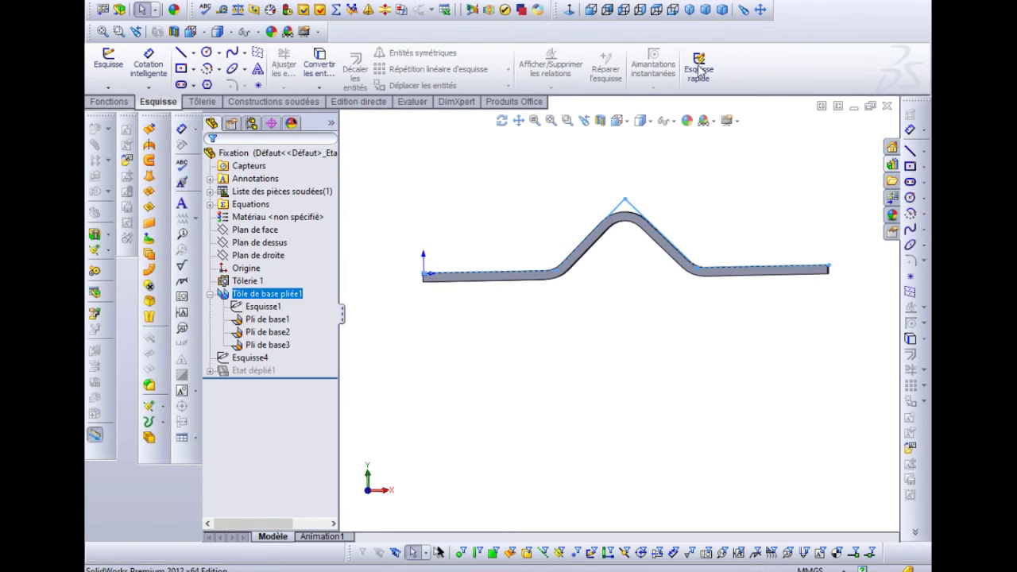
left_click(450, 2)
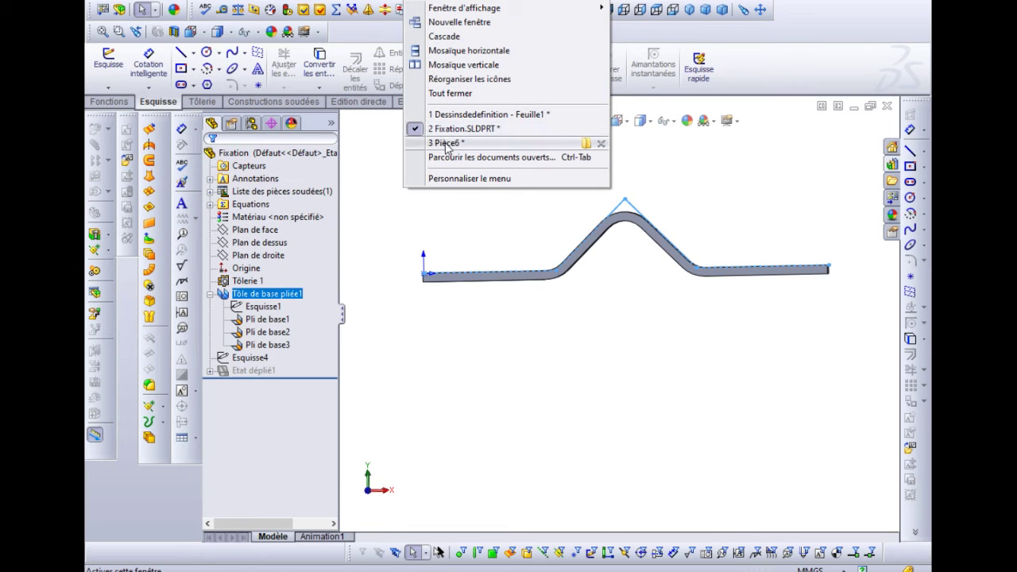
left_click(447, 143)
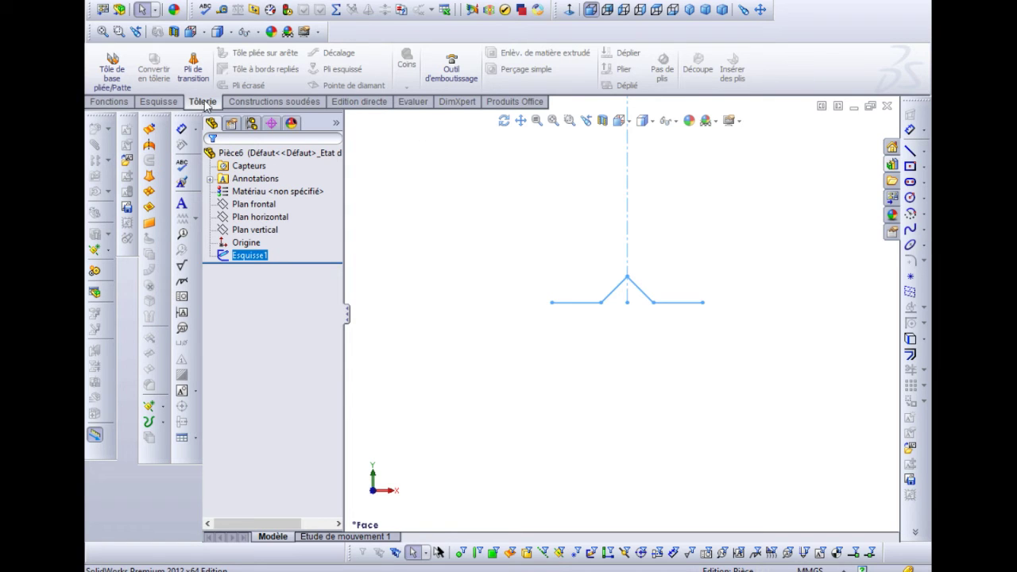
right_click(486, 32)
left_click(492, 4)
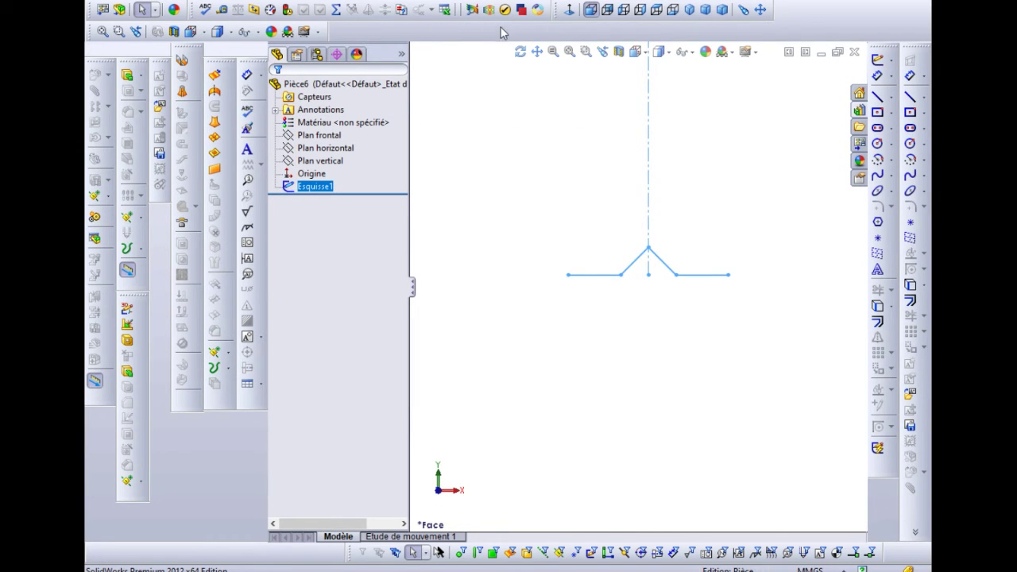
right_click(502, 32)
left_click(525, 4)
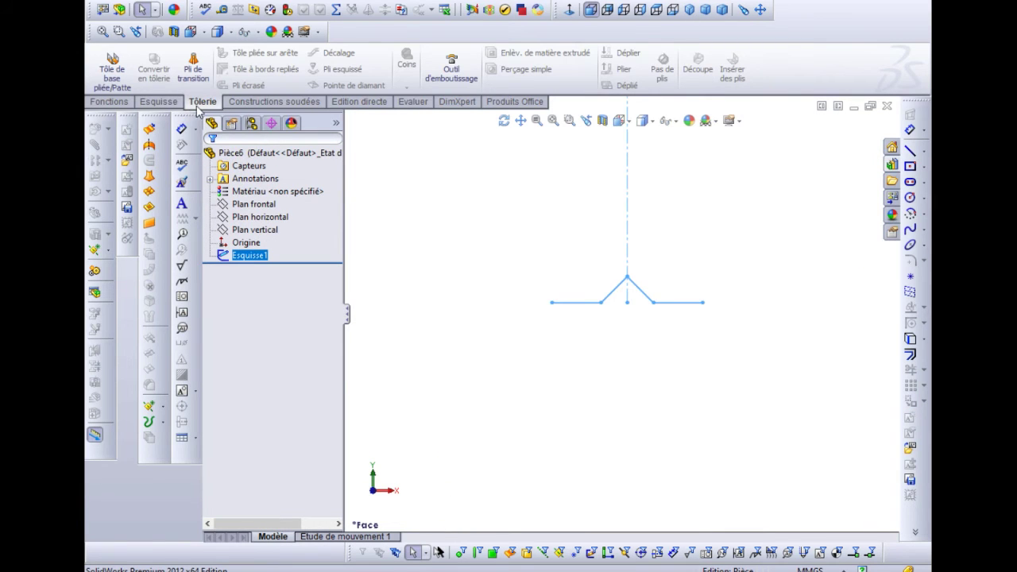
- Create a sheet-metal base flange from the open profile sketch with a depth of 20 mm and a thickness of 1 mm
left_click(112, 70)
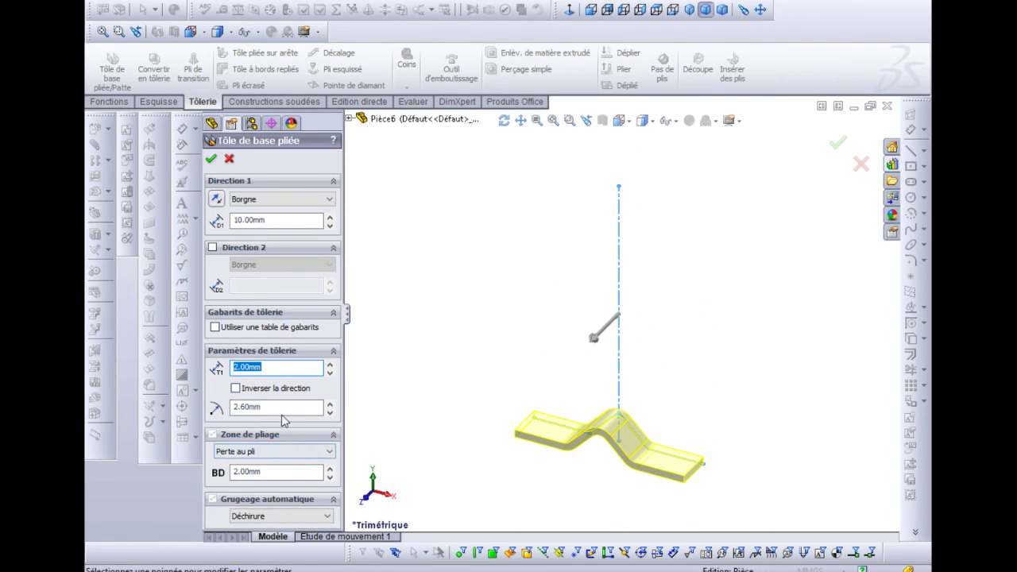
left_click(239, 407)
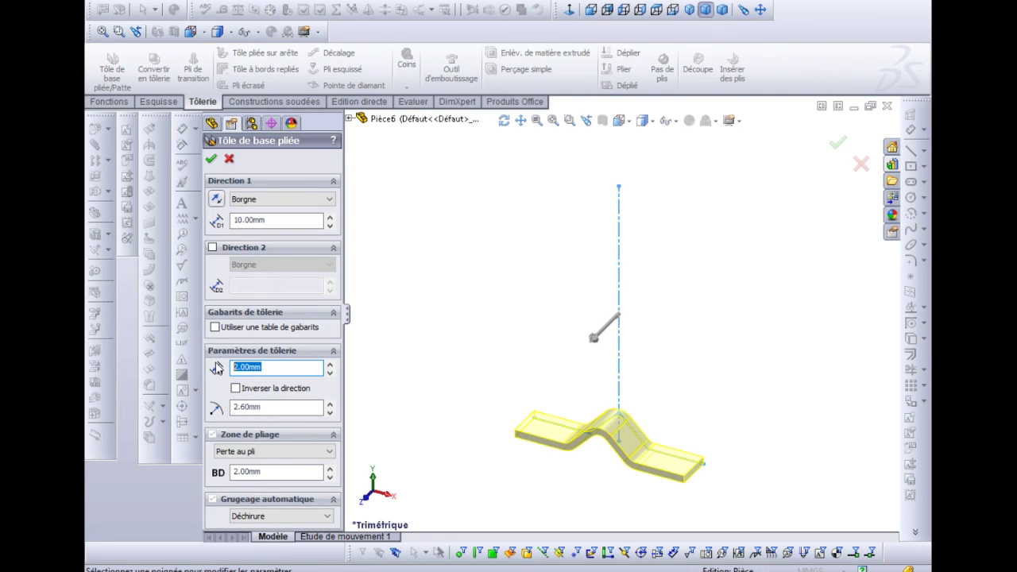
type("1")
left_click(431, 2)
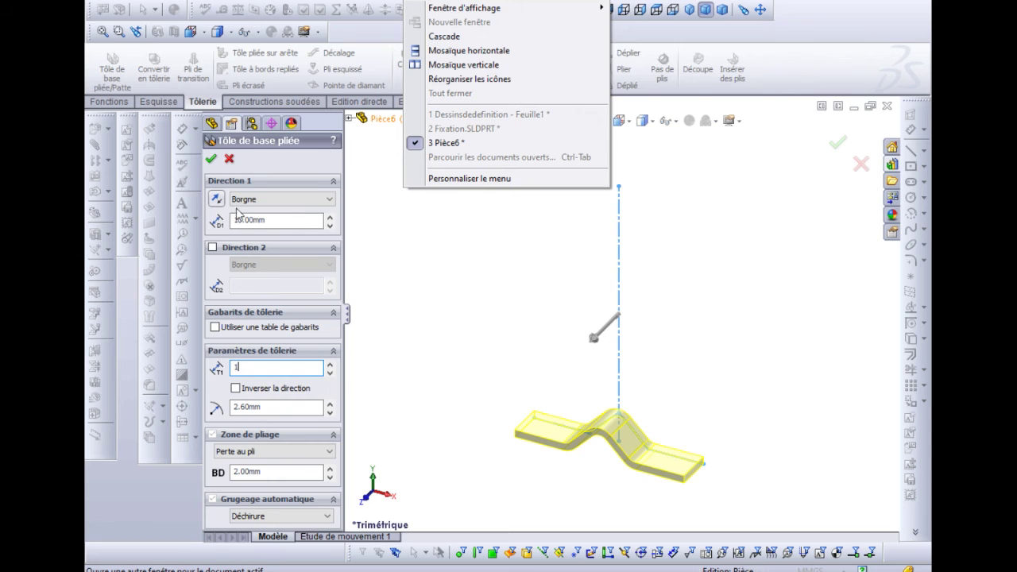
left_click_drag(292, 225, 225, 215)
type("20")
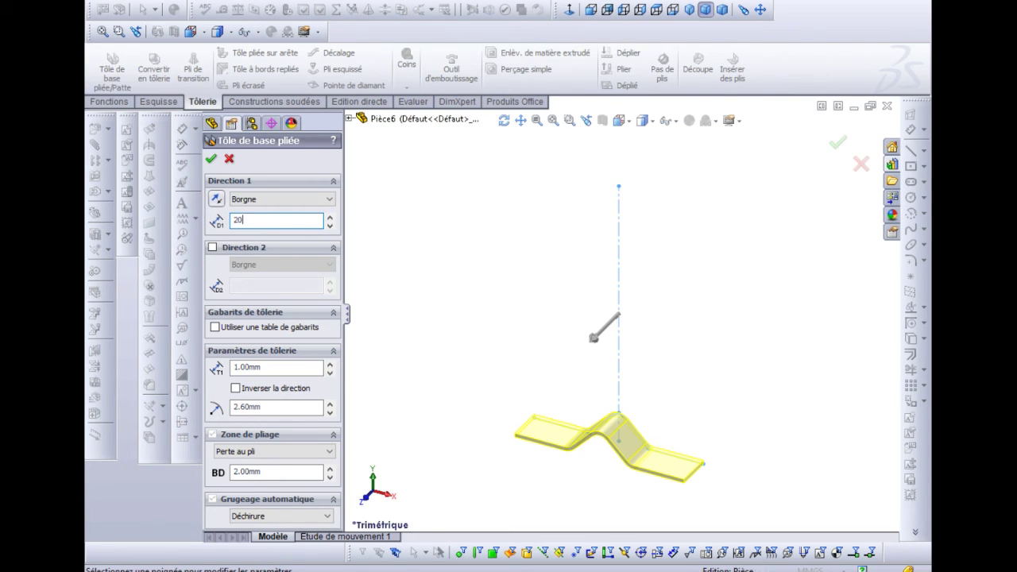
key("Return")
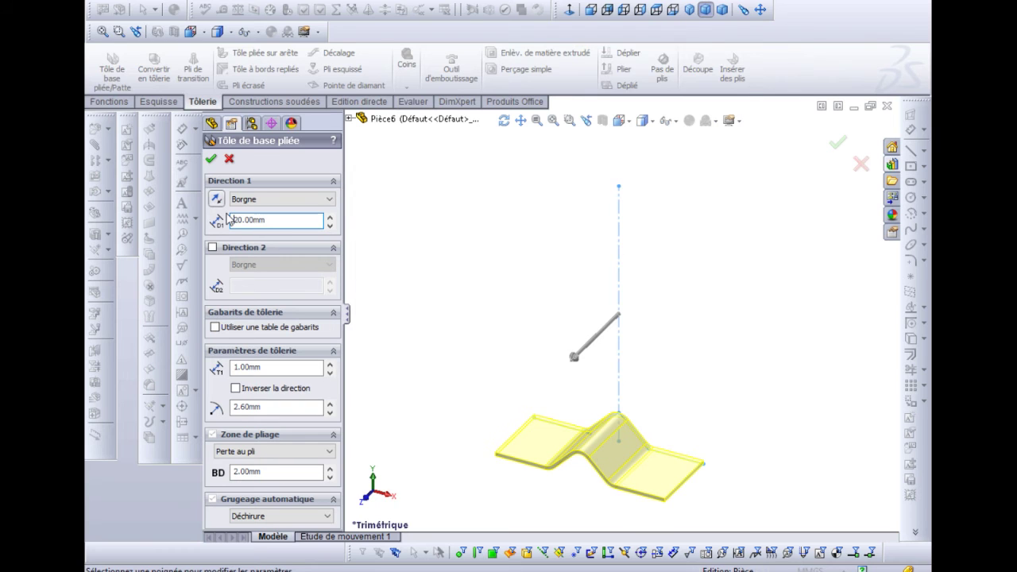
left_click(212, 160)
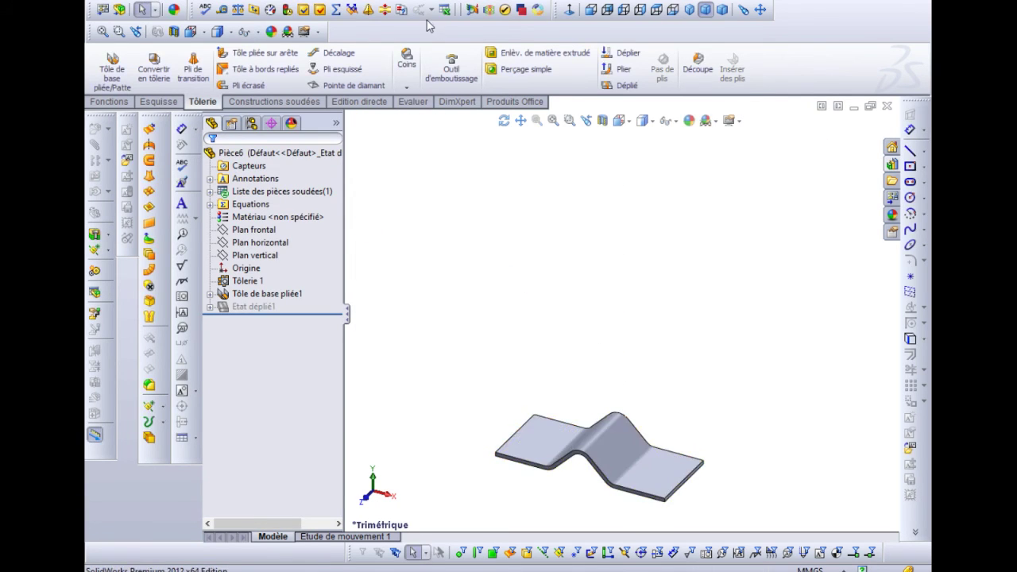
- Check the fixation's width in the Dessinsdedefinition drawing and return to the Pièce6 part
left_click(421, 2)
left_click(452, 116)
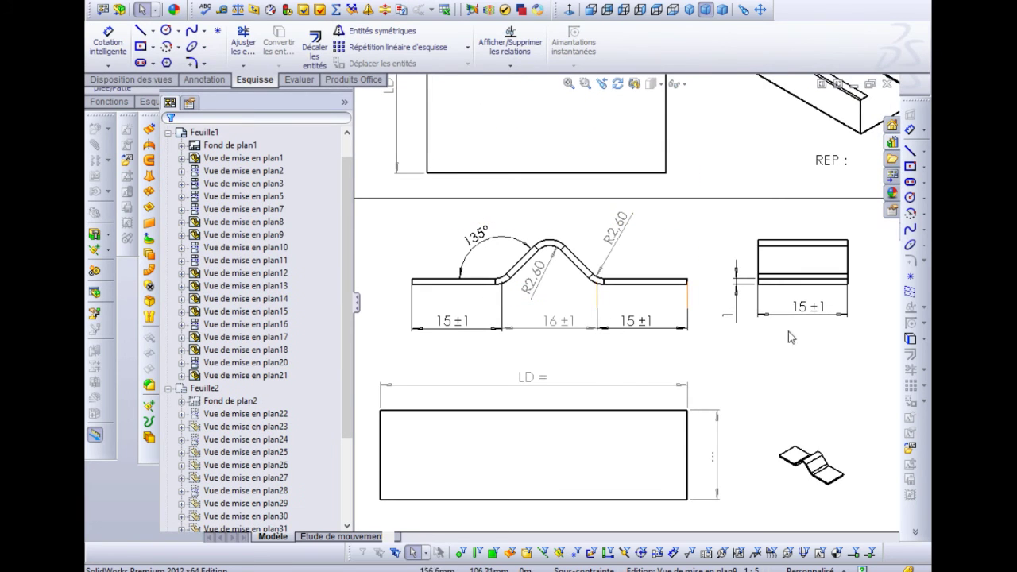
left_click(425, 4)
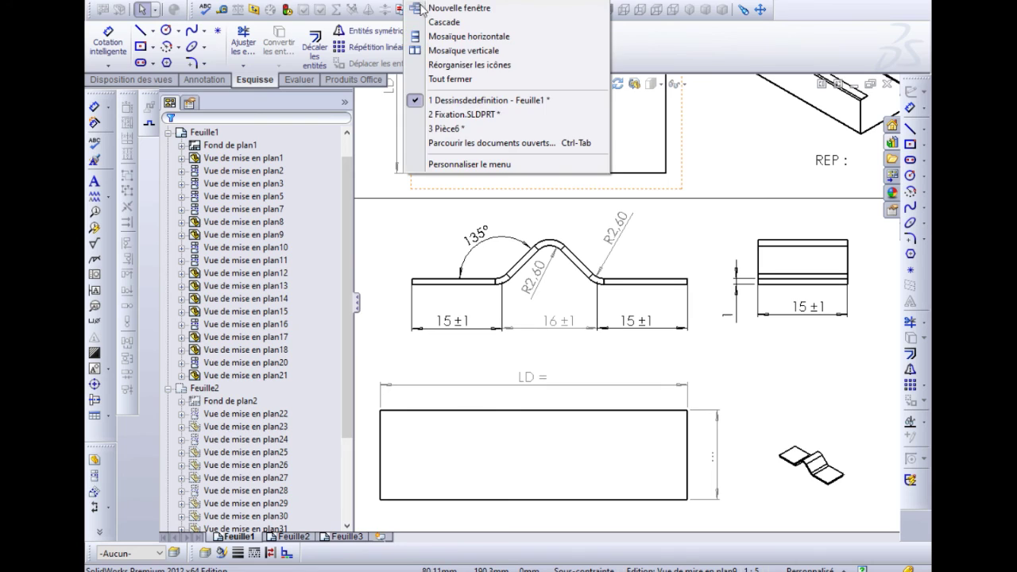
left_click(442, 128)
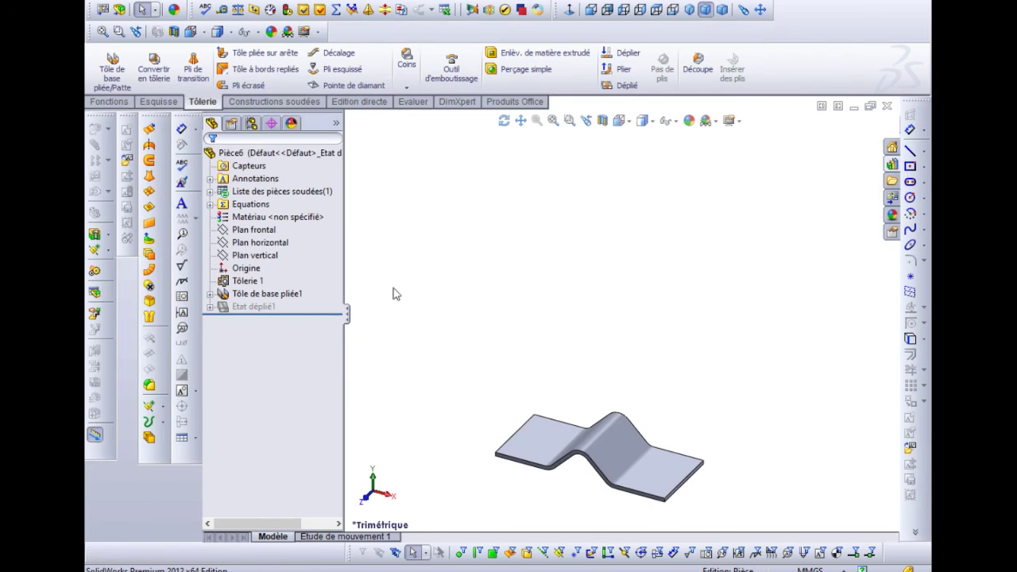
- Set the base flange's depth dimension to 15 mm
left_click(537, 447)
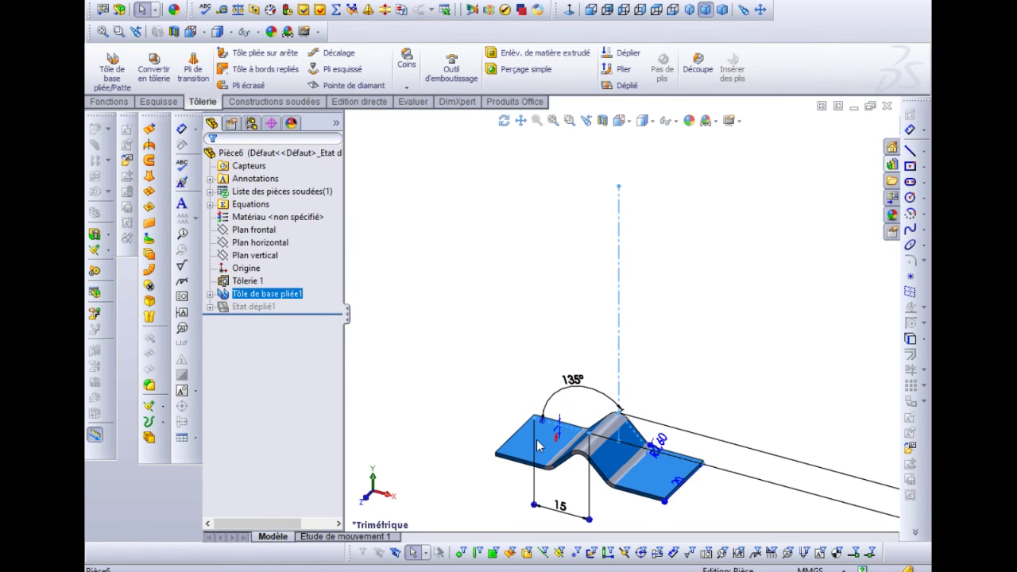
scroll(693, 389, "up", 4)
scroll(602, 379, "down", 6)
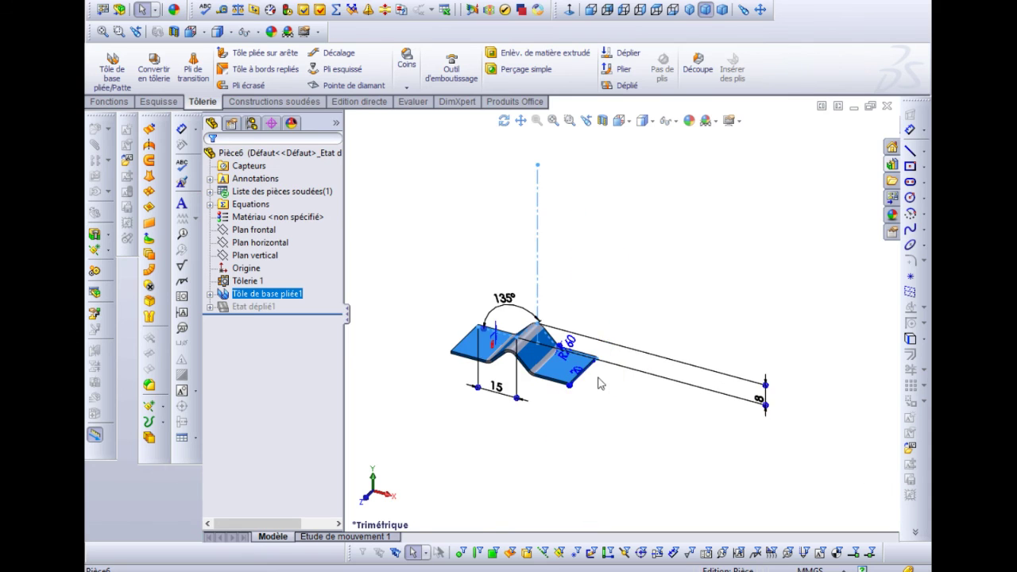
left_click(610, 366)
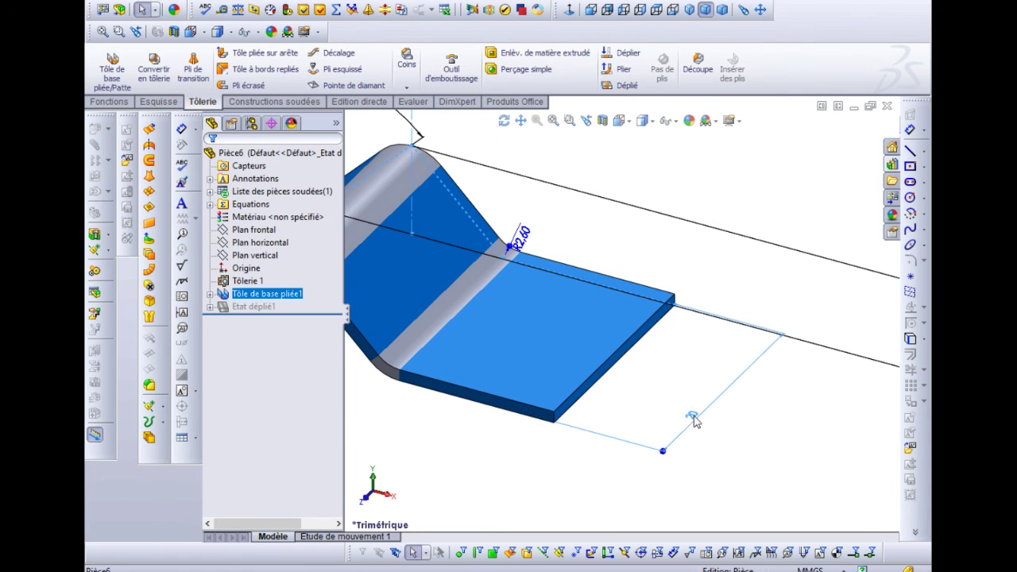
left_click(691, 419)
left_click(693, 418)
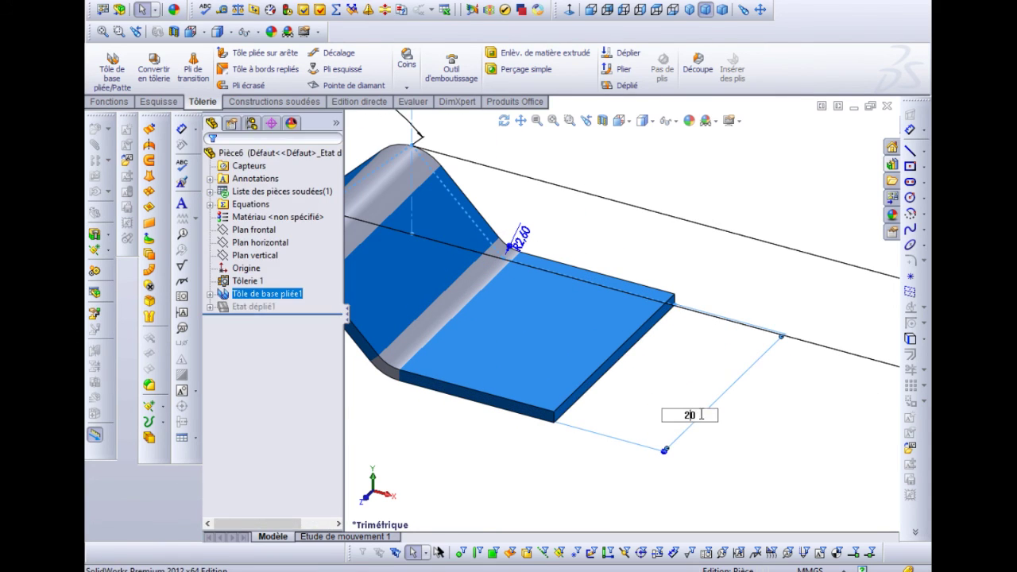
left_click_drag(705, 411, 678, 411)
type("15")
left_click(675, 412)
left_click(465, 411)
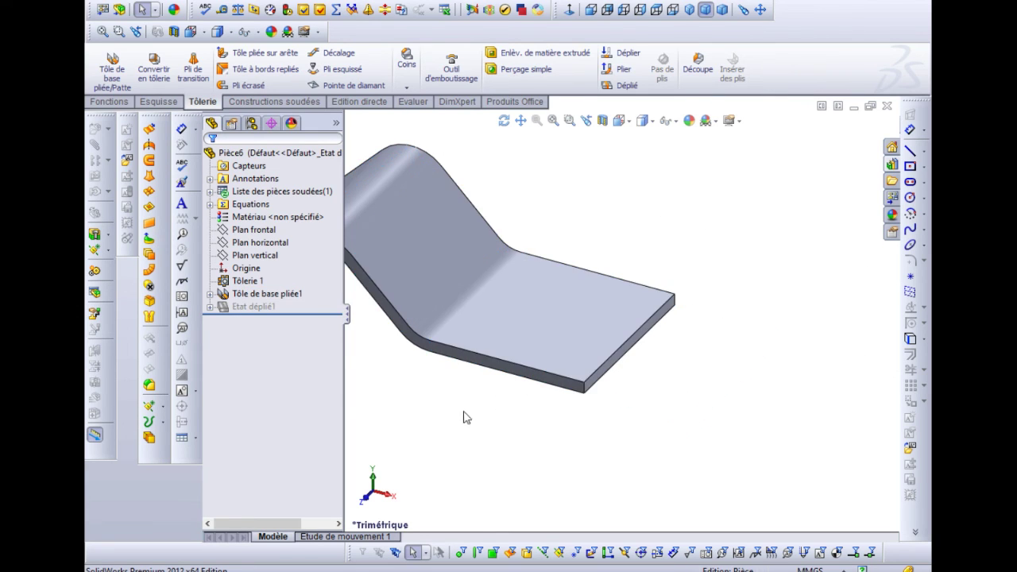
scroll(497, 246, "up", 5)
middle_click_drag(484, 337, 489, 294)
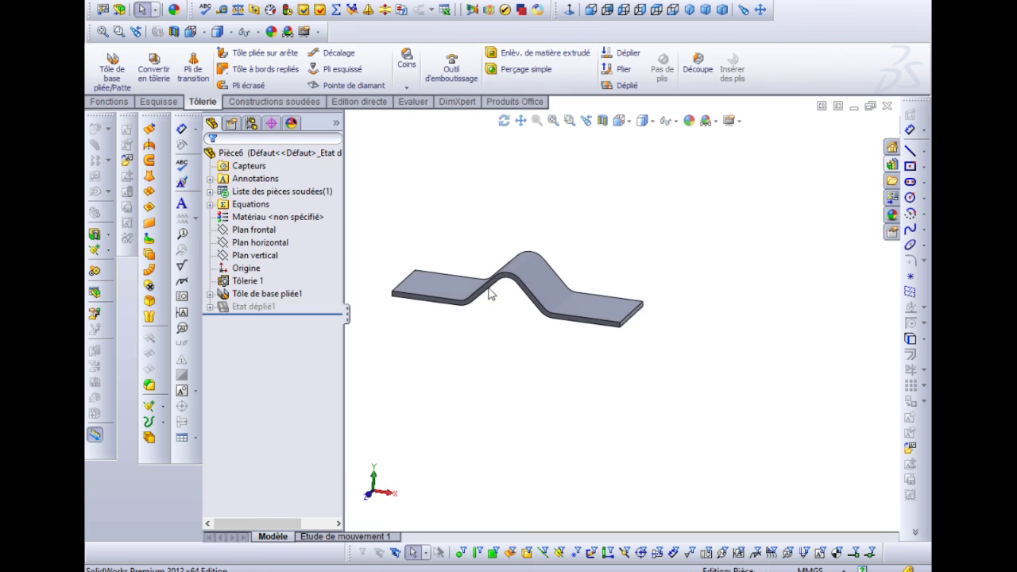
scroll(448, 186, "up", 1)
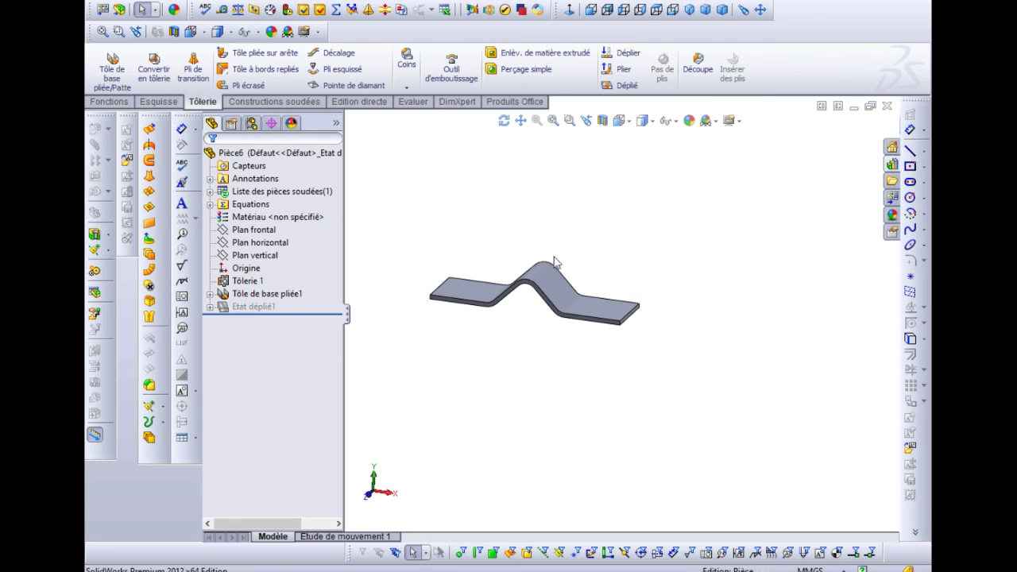
left_click(417, 2)
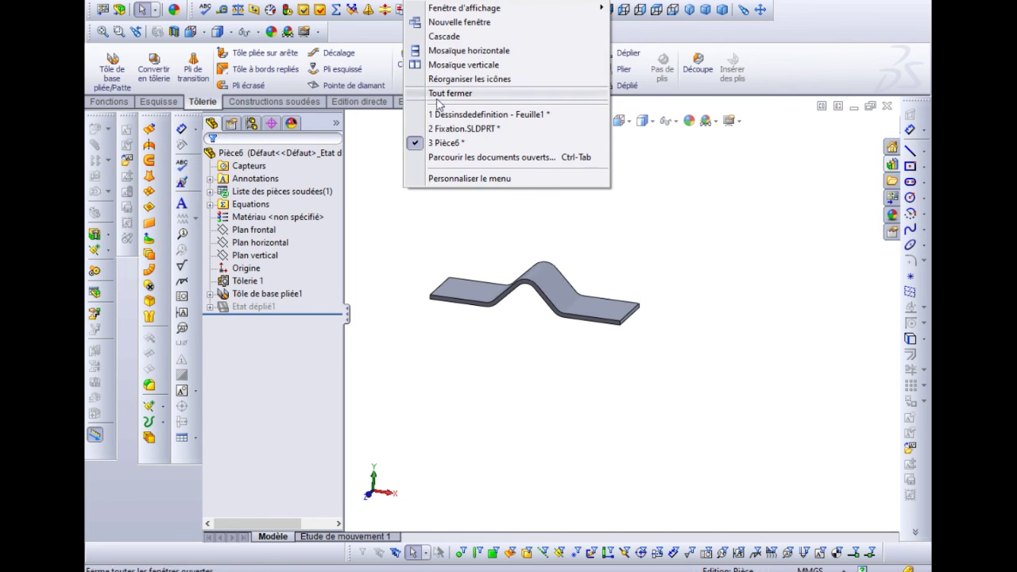
left_click(674, 286)
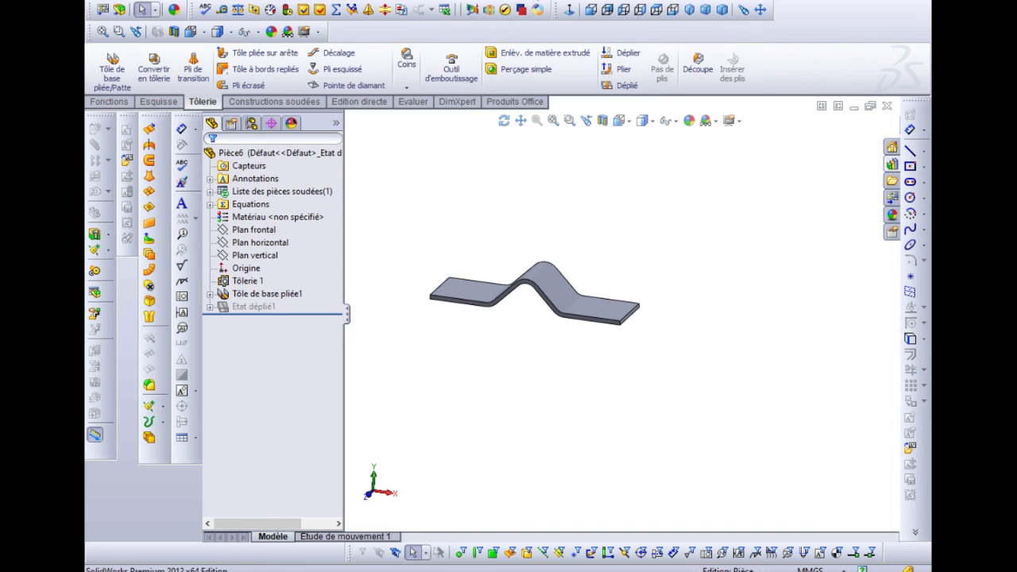
- Save the part under the name fixation in the "caisse à outils" folder inside Documents
key("ctrl+s")
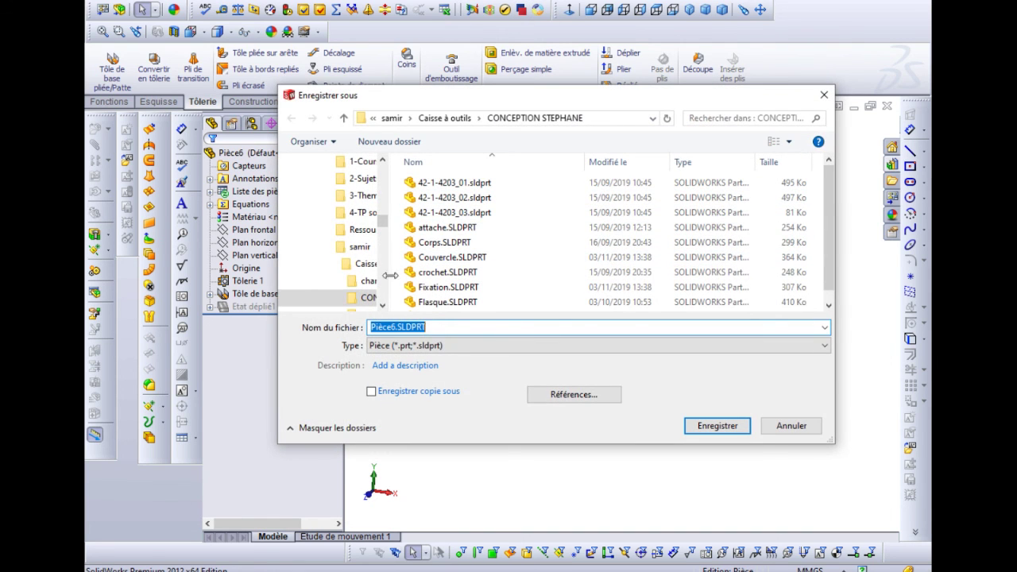
left_click_drag(386, 225, 389, 169)
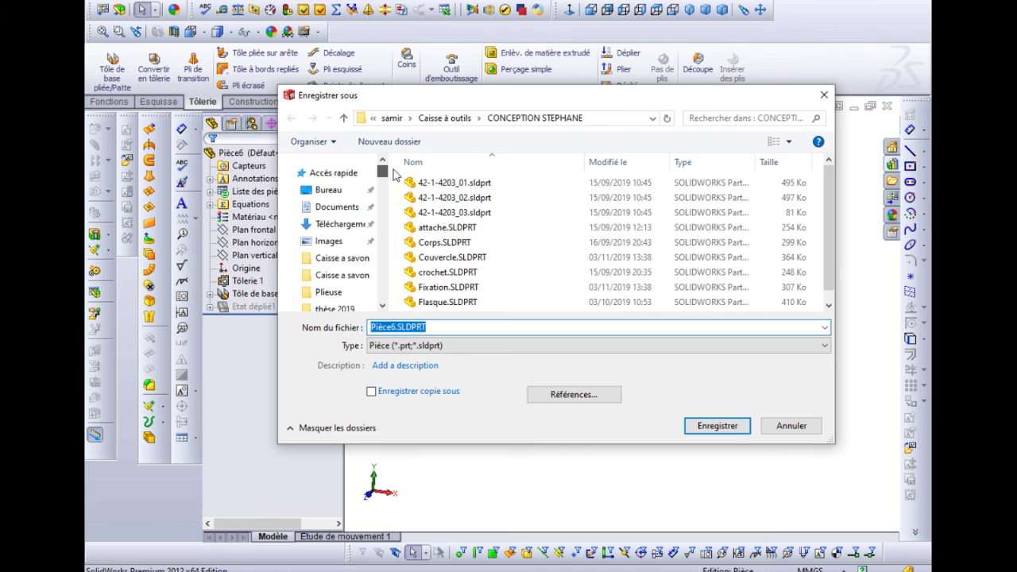
left_click(332, 205)
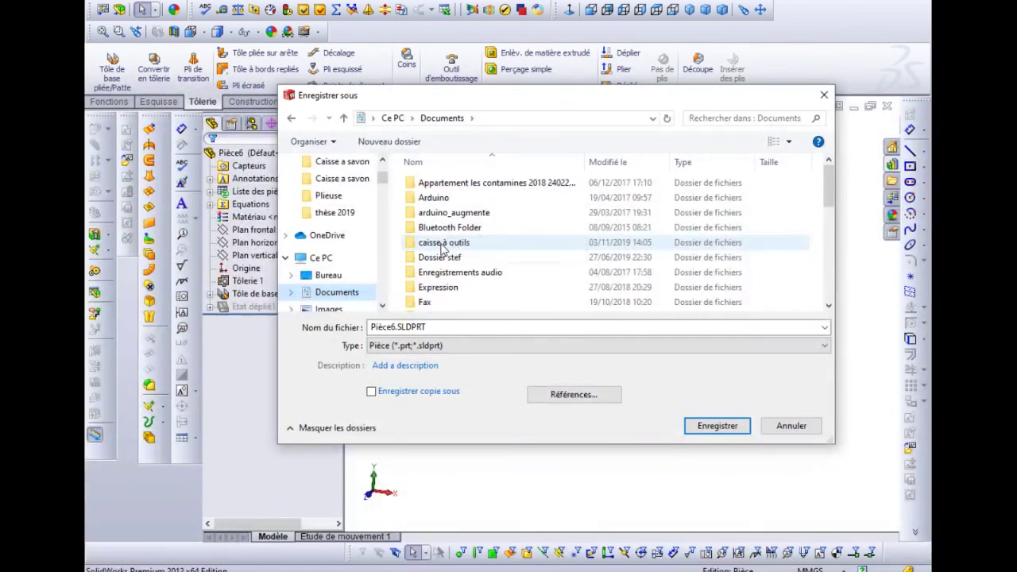
double_click(443, 243)
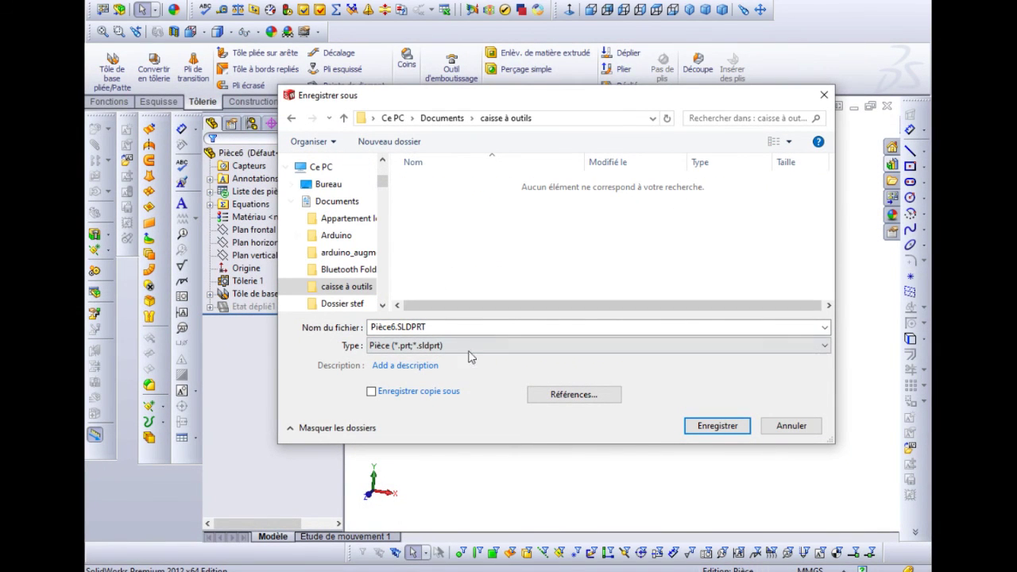
left_click(465, 328)
type("f")
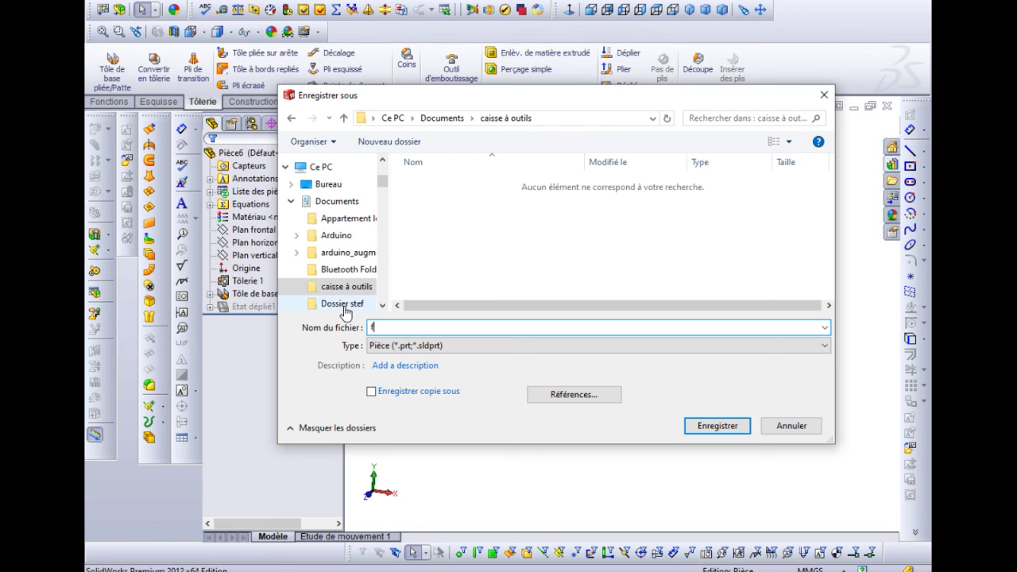
type("ixation")
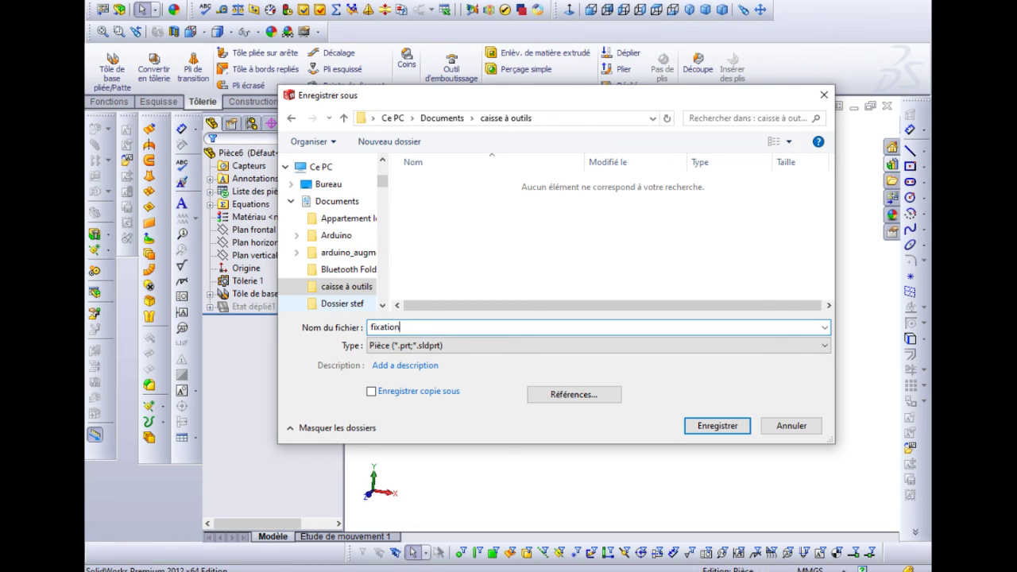